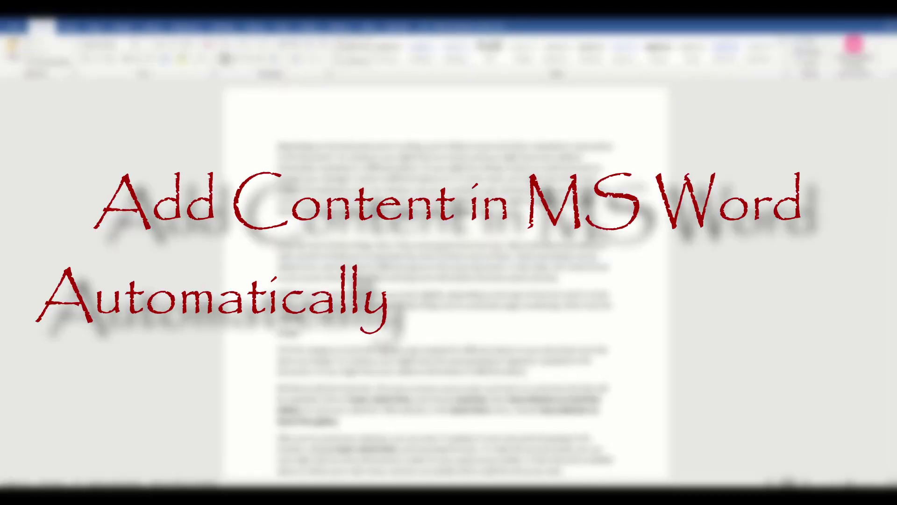
type("Tex")
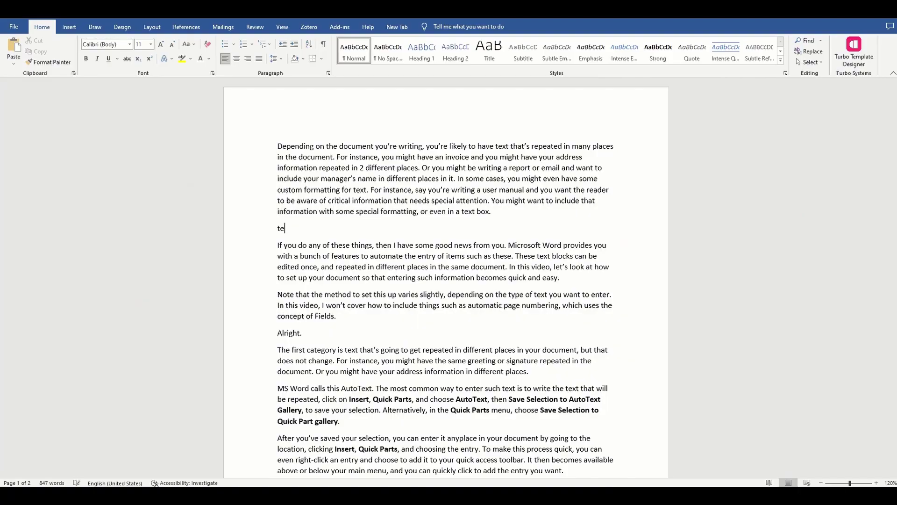
type("t taht")
Type three example lines: repeated address info, a changeable manager's name, and custom-formatted notes.
key("BackSpace")
key("BackSpace")
key("BackSpace")
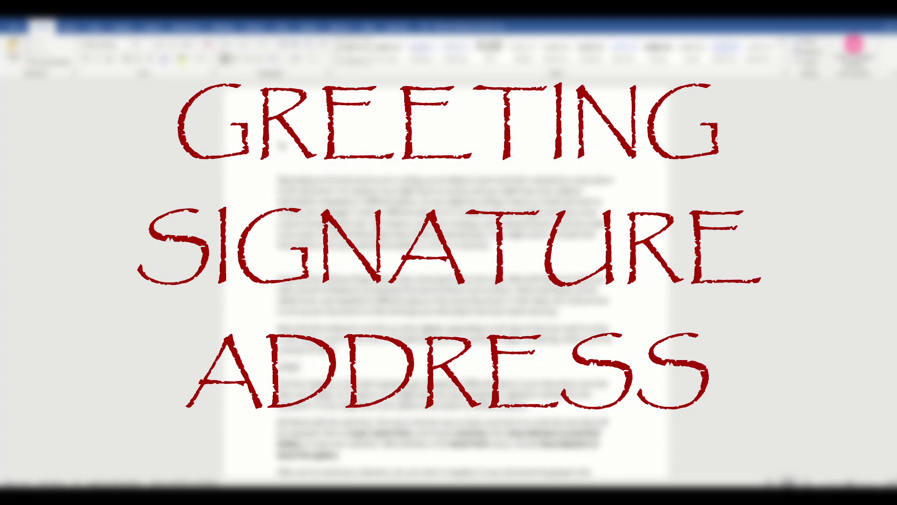
type("repeated -")
type("– e.g.")
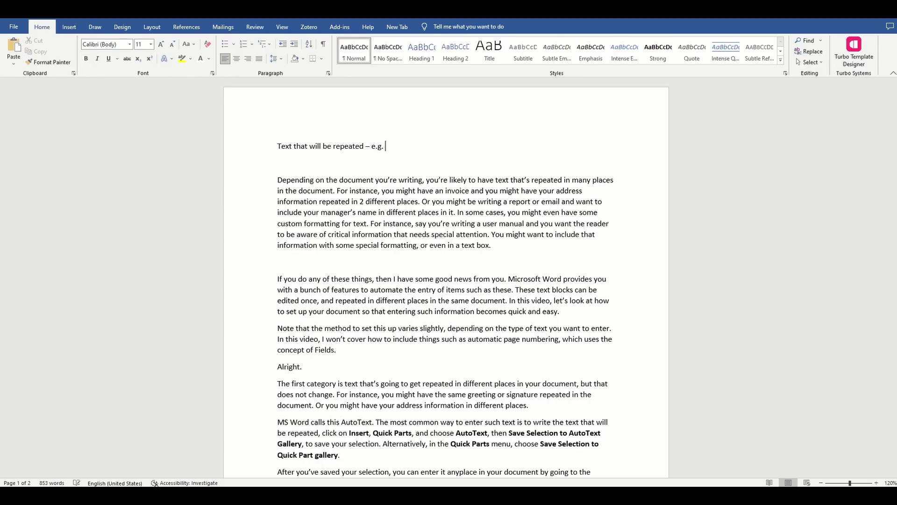
type(" repeating addres")
type("s info")
key("Return")
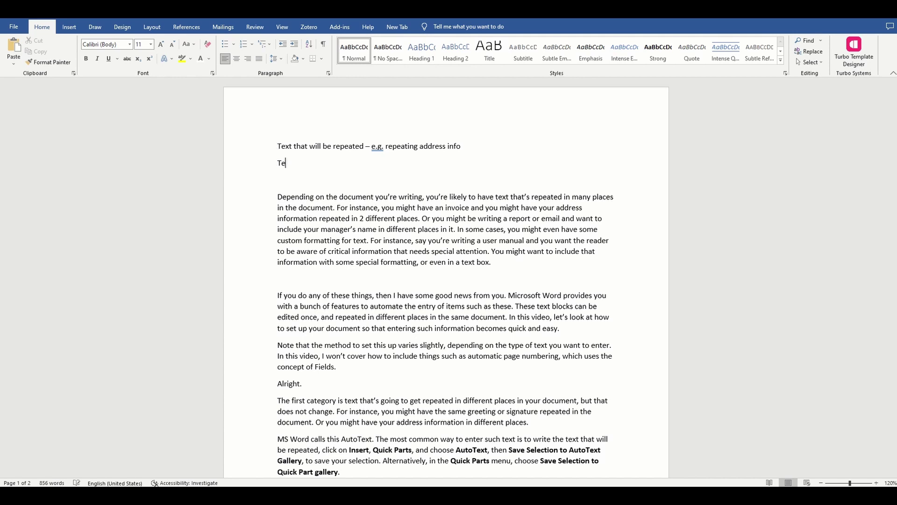
type("Manager name par")
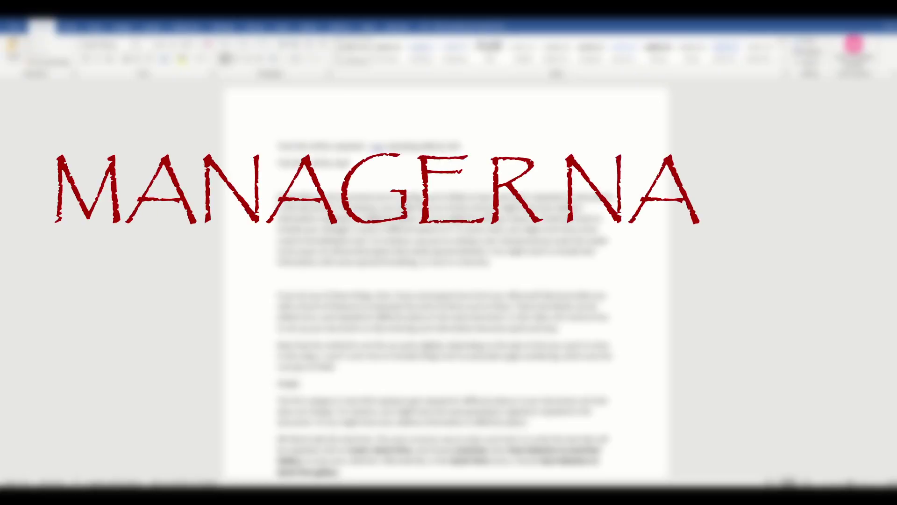
type("t of the ad -")
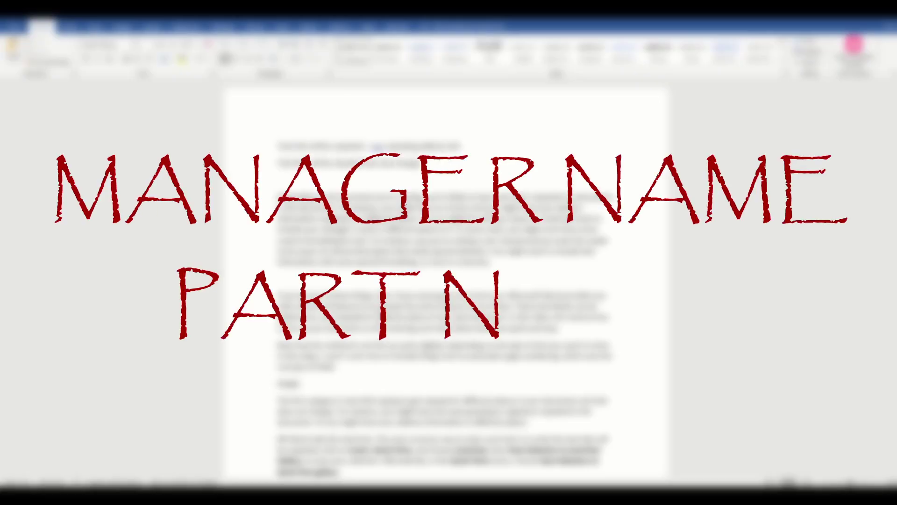
type(" e.g. manager's na")
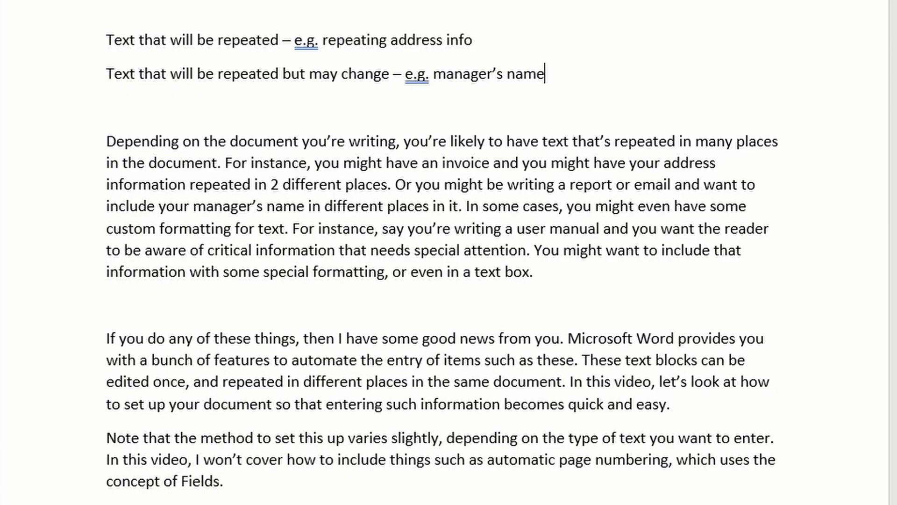
type("me")
key("Return")
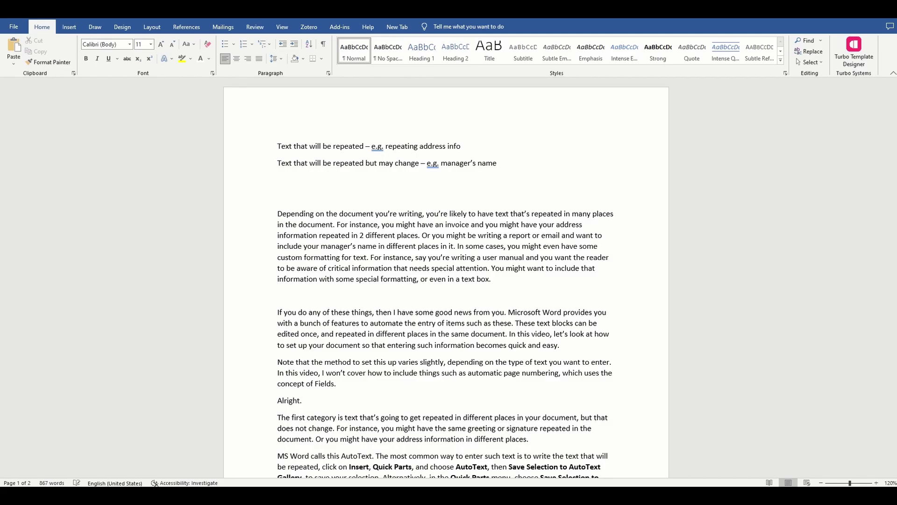
type("Custom foratmmatting for text, such as text box")
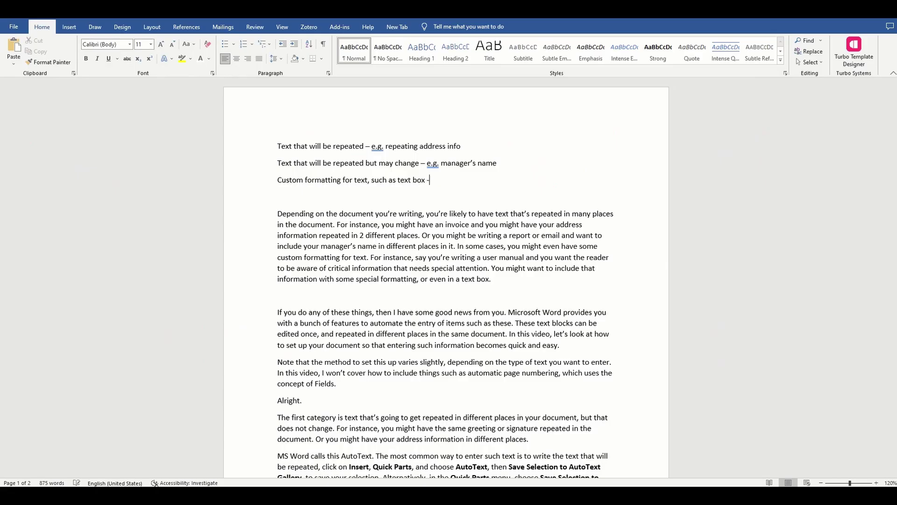
type("– e.g. ")
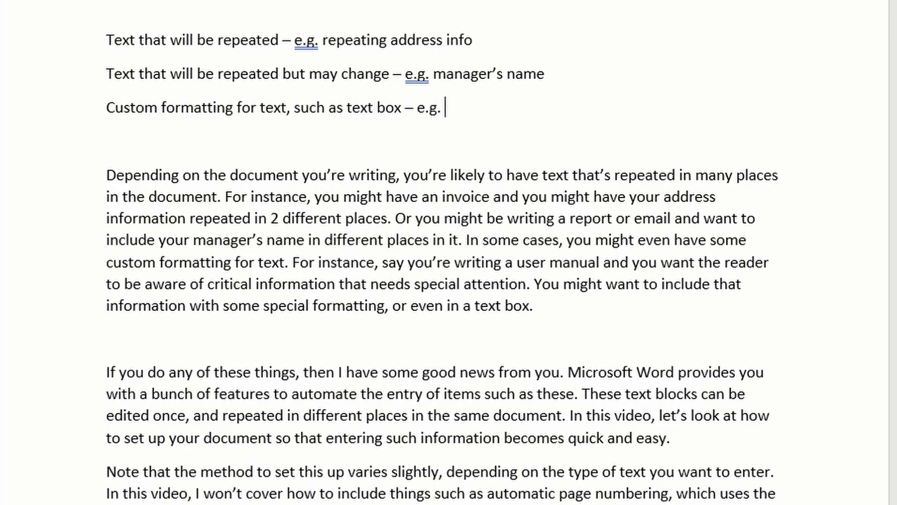
type("cri")
type("tica")
type("t")
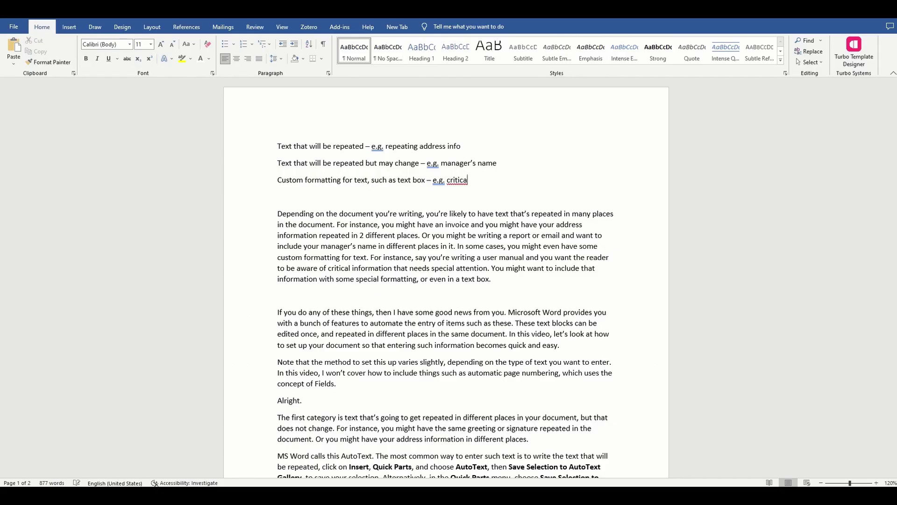
type("l info or notes")
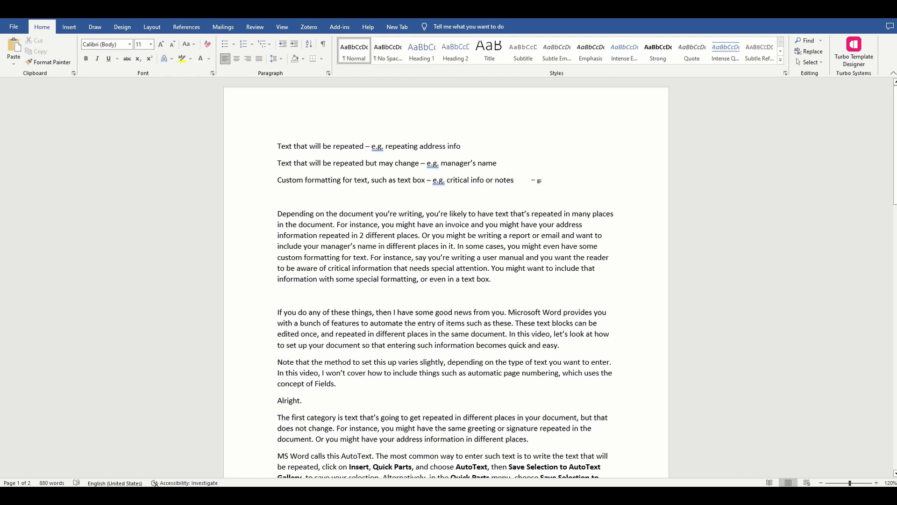
Bold the three example lines and add '3 categories – automate the entry of above items' below.
left_click_drag(538, 179, 237, 147)
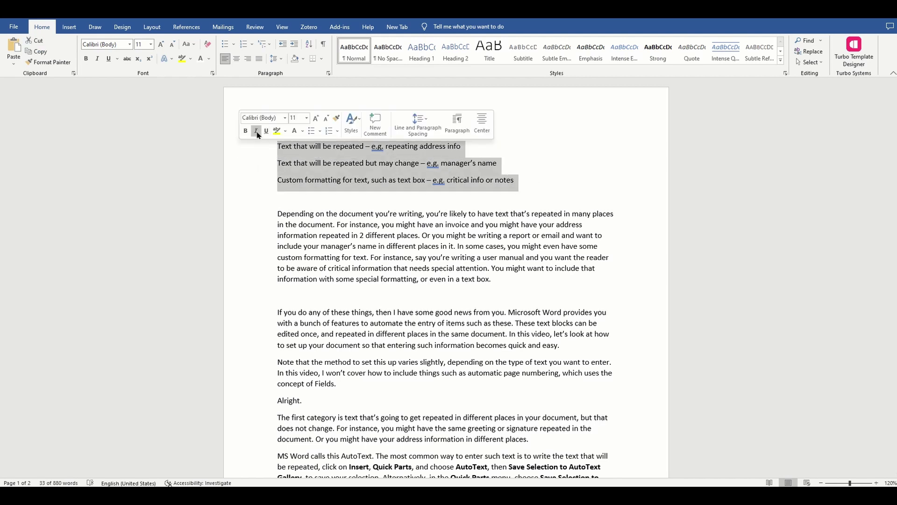
left_click(246, 131)
left_click(374, 180)
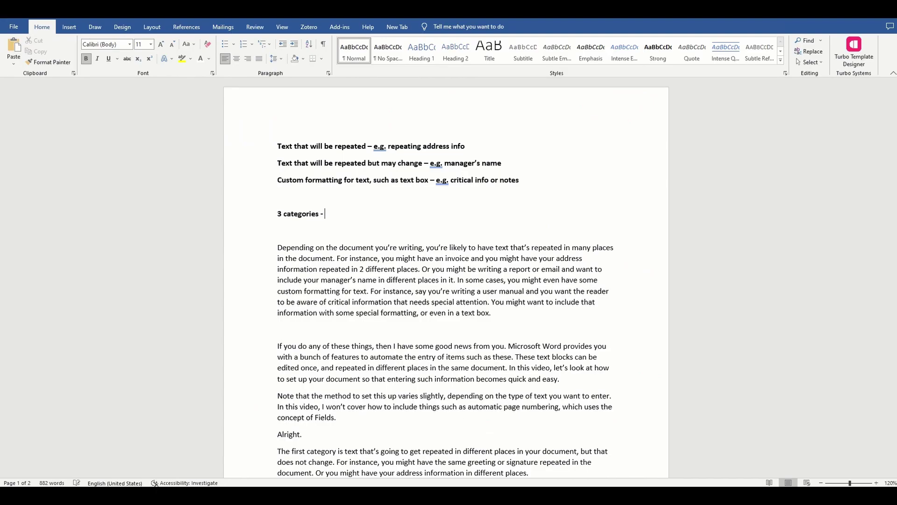
left_click(445, 214)
type("3 categories -automate the entry of above items")
key("Return")
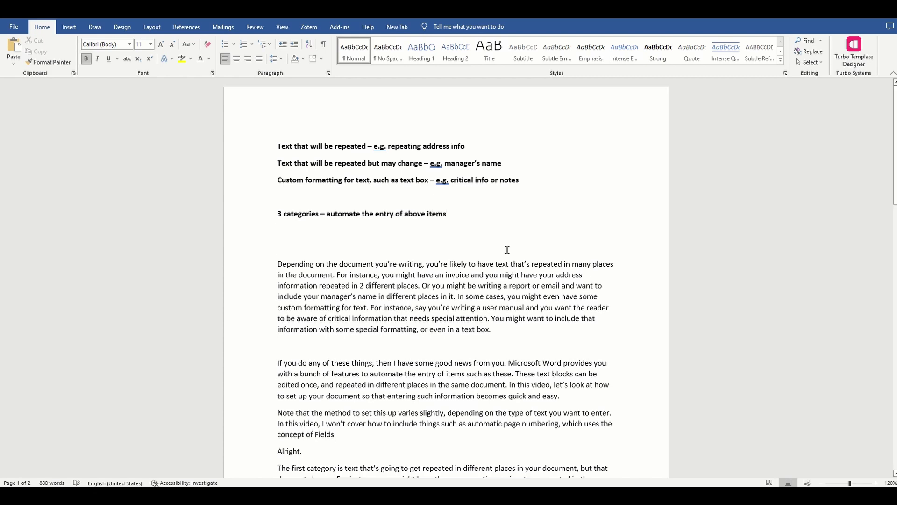
scroll(504, 259, "down", 1)
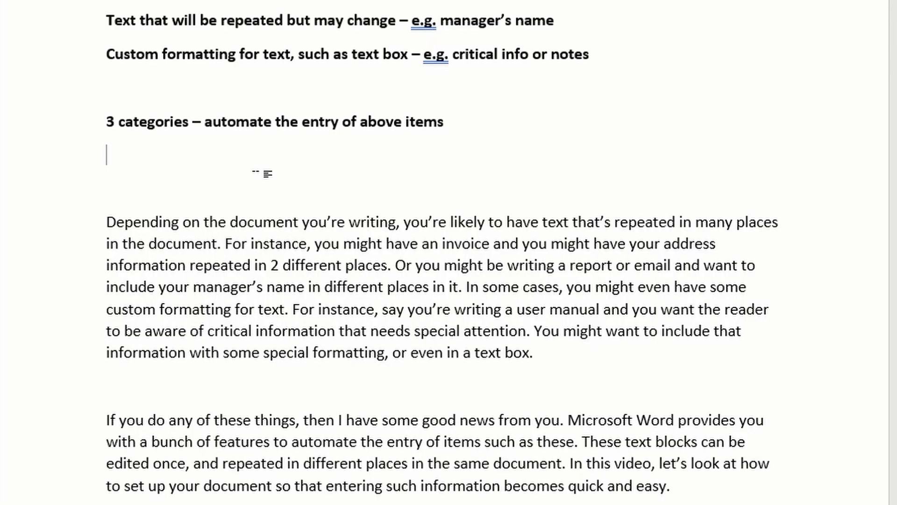
type("My add")
Type the unbolded address starting 'Myaddress' with line breaks, and ignore its spelling flag.
key("BackSpace")
key("BackSpace")
key("BackSpace")
key("BackSpace")
key("BackSpace")
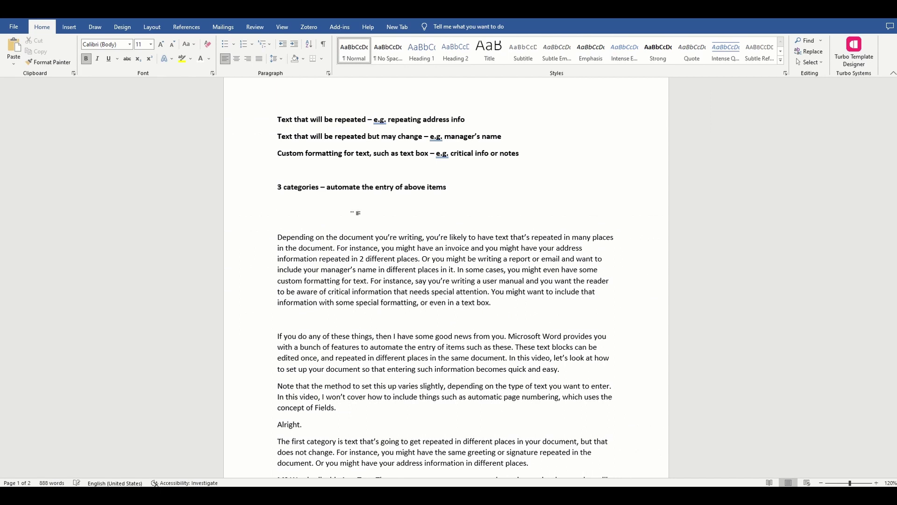
key("ctrl+b")
type("Myaddress")
key("Return")
type("Mya")
key("BackSpace")
key("BackSpace")
key("BackSpace")
key("BackSpace")
key("shift+Return")
type("India")
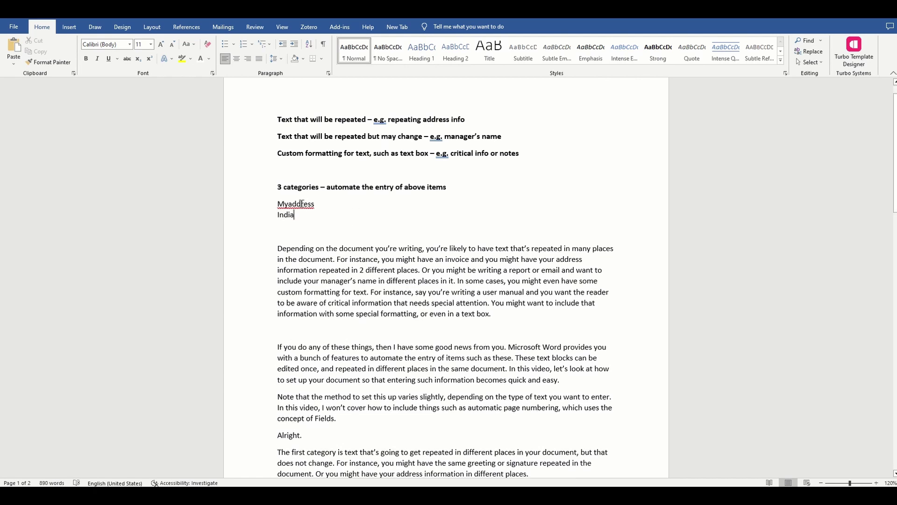
right_click(301, 203)
left_click(281, 260)
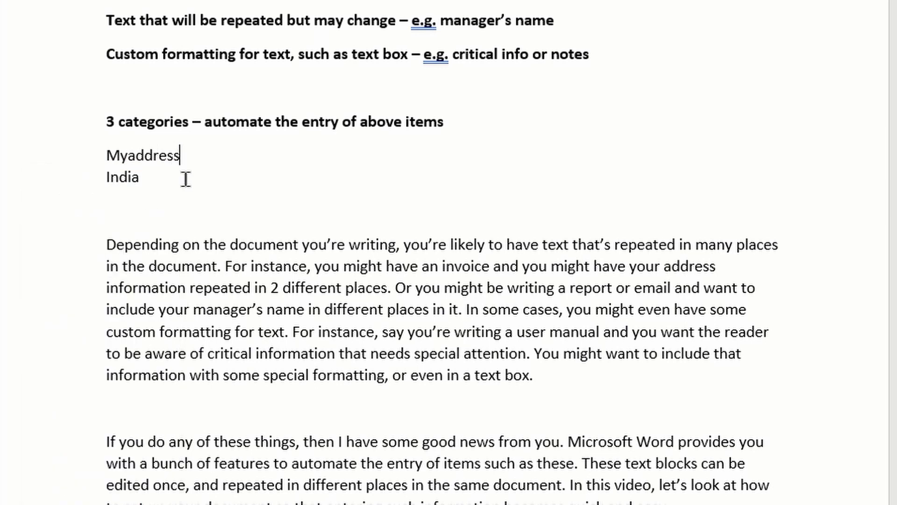
Rearrange the address lines so ABC and India sit beneath Myaddress.
left_click(128, 156)
left_click(186, 155)
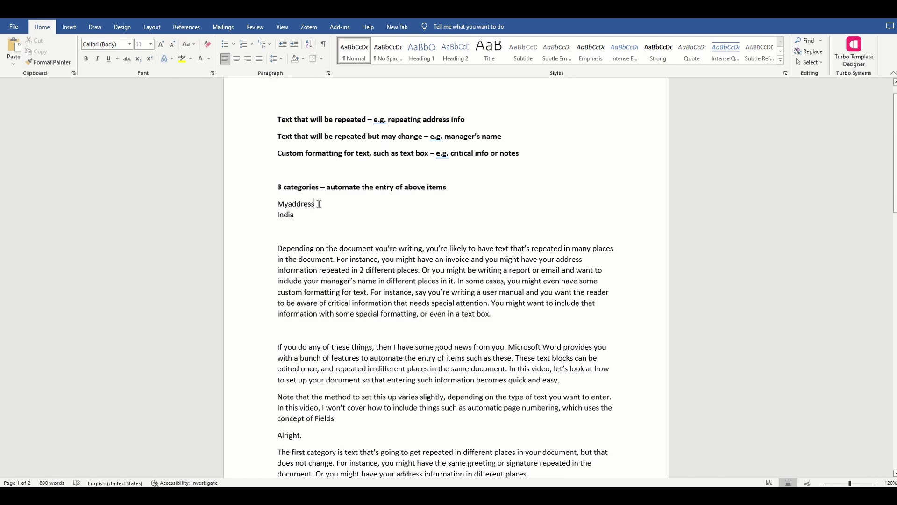
type(",")
key("Return")
type("ABC")
key("ctrl+z")
key("ctrl+z")
key("ctrl+z")
key("ctrl+z")
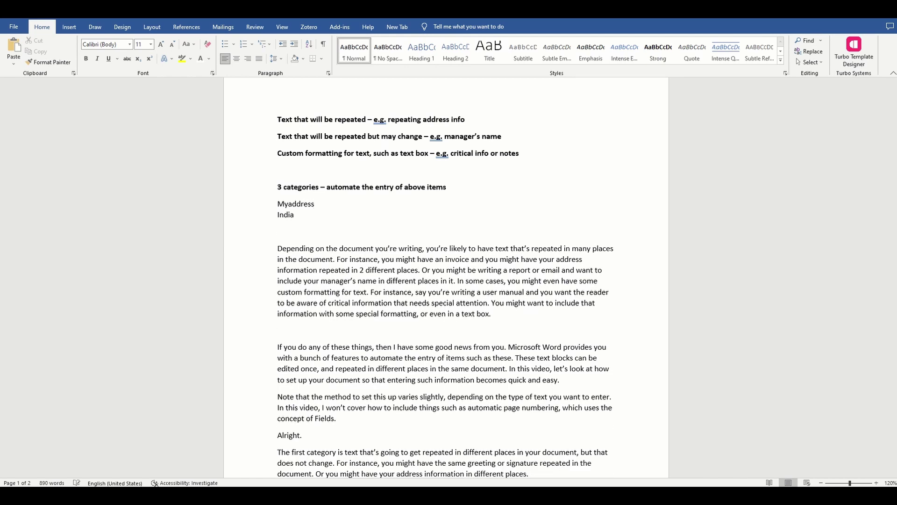
key("Return")
type("ABC,")
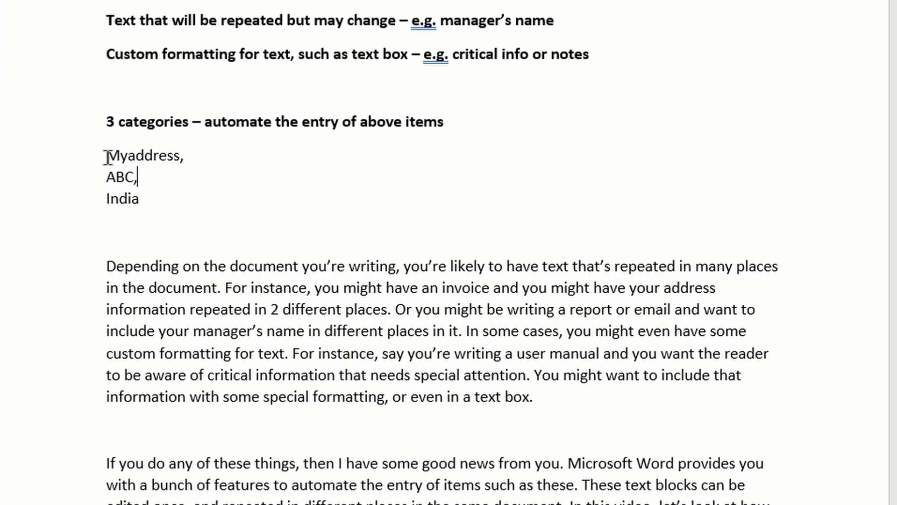
Paste a copy of the repeated-address example line above the address block.
left_click(107, 156)
key("Return")
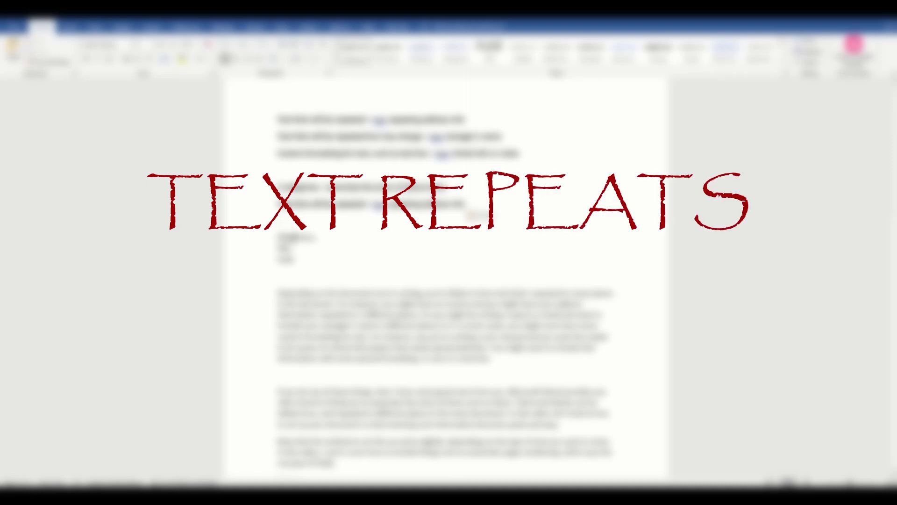
key("BackSpace")
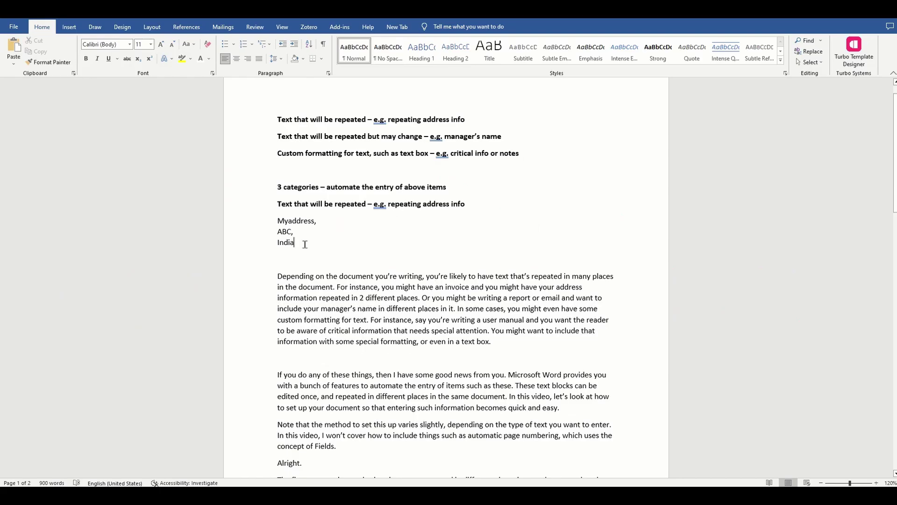
Append ' - AutoText' to the end of the bold repeated-address-info heading.
left_click_drag(294, 243, 276, 221)
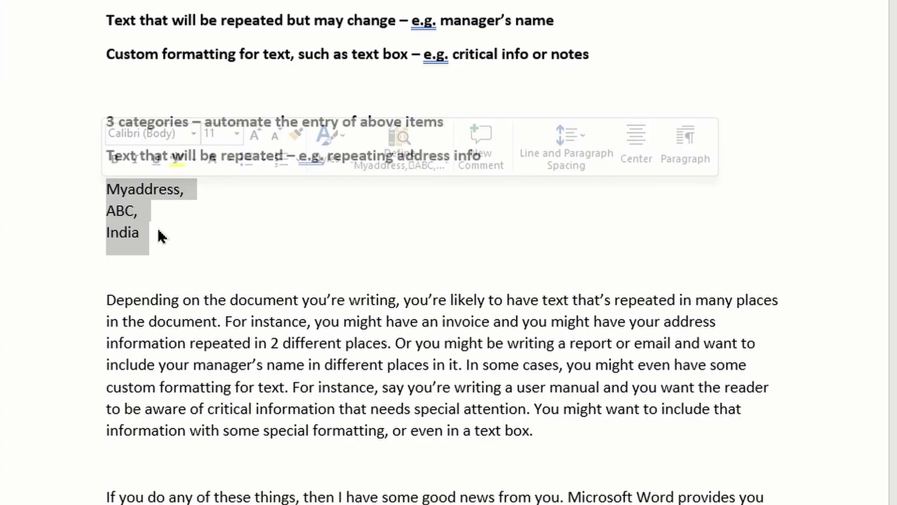
left_click(186, 247)
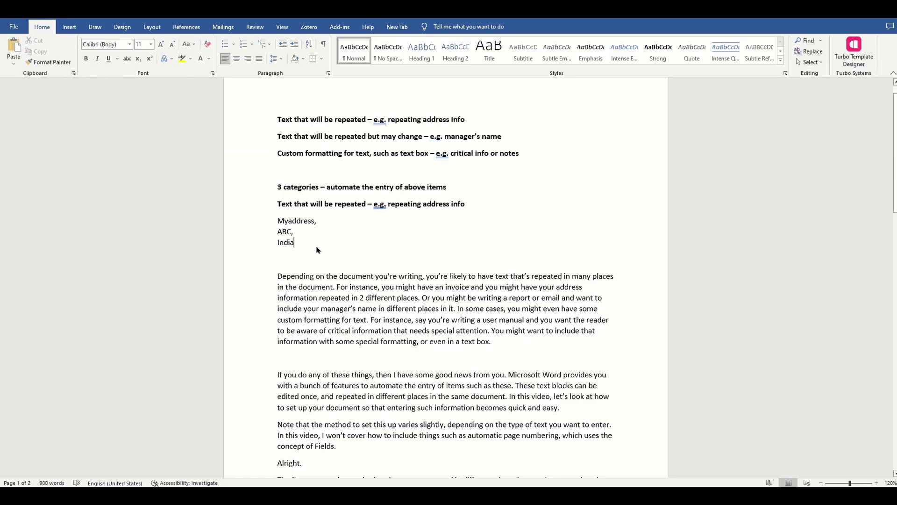
left_click(475, 204)
type("- A")
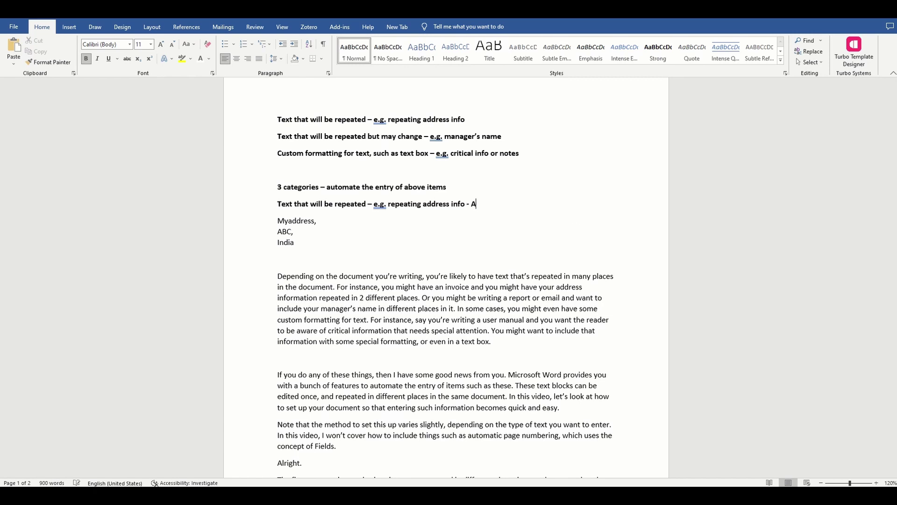
type("utoText")
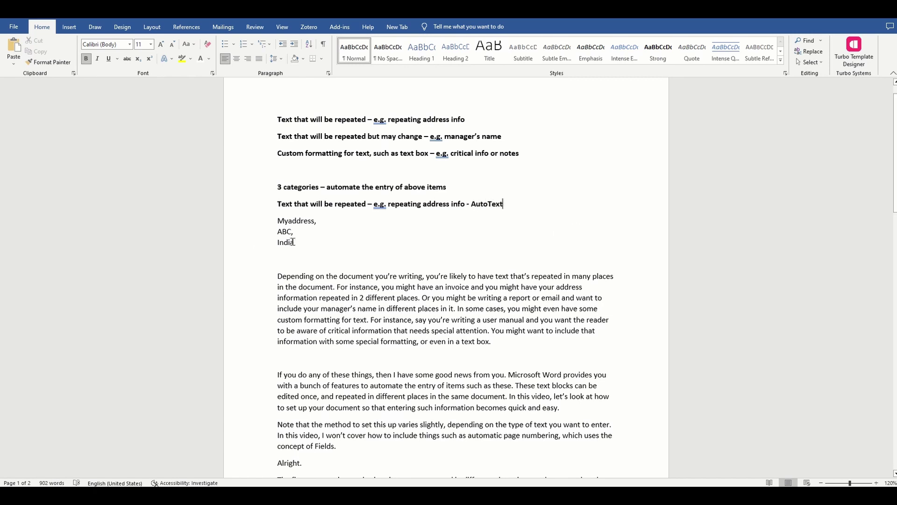
Save the three address lines to the AutoText gallery as an entry named 'address'.
left_click_drag(296, 244, 276, 224)
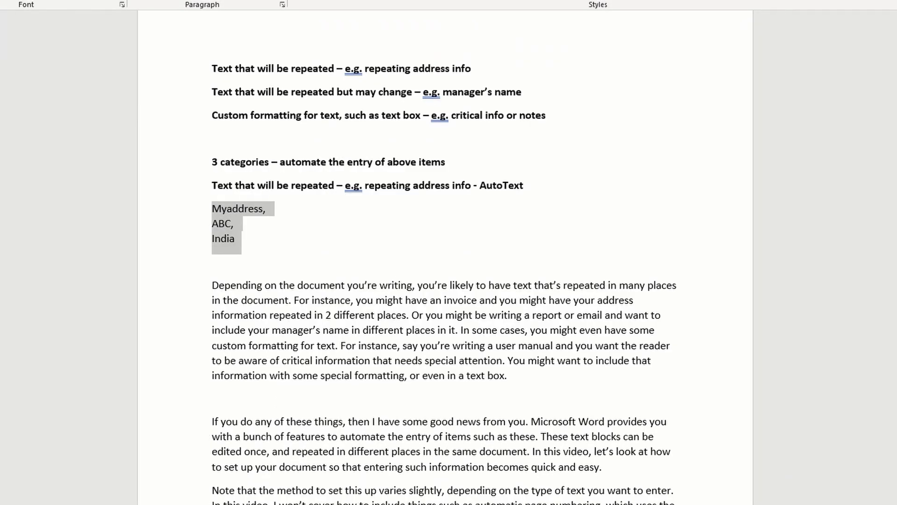
left_click(69, 26)
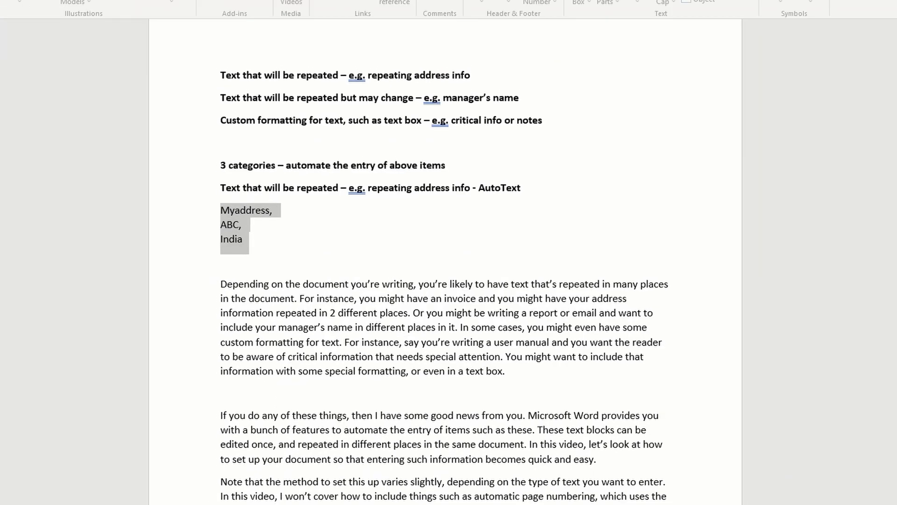
left_click(605, 8)
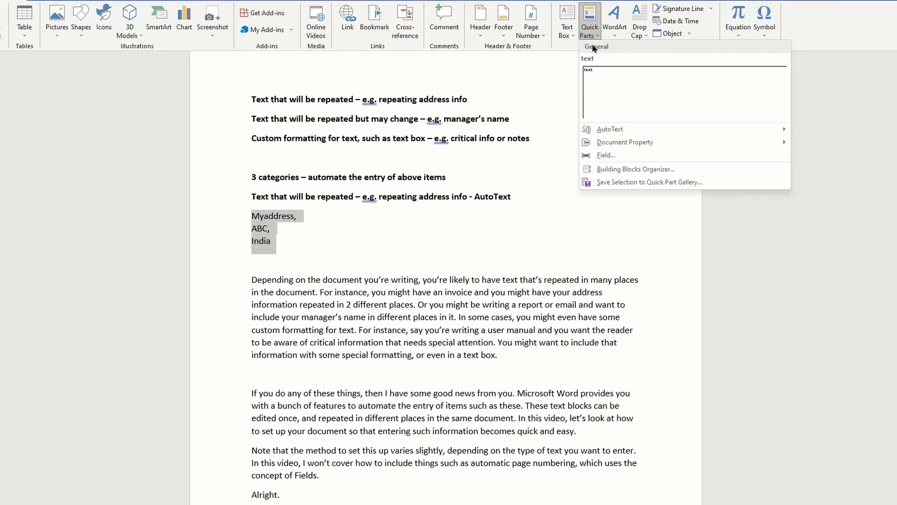
mouse_move(728, 39)
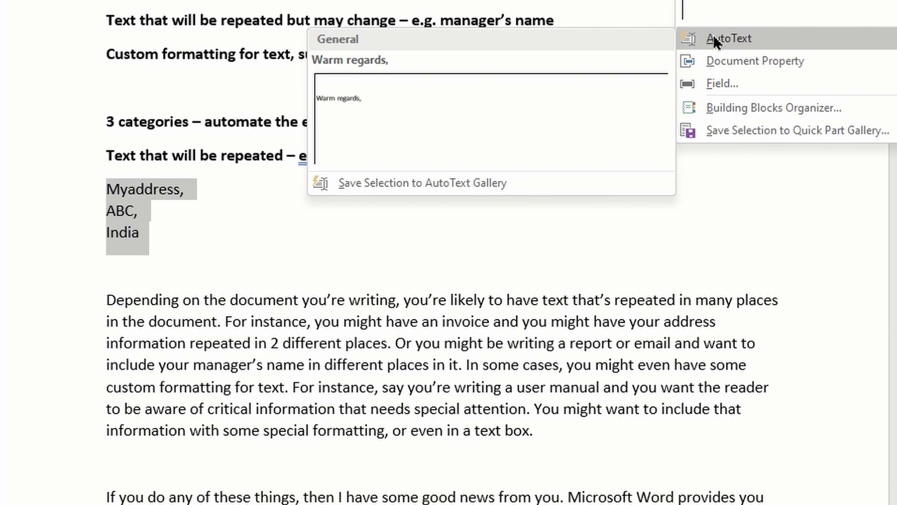
left_click(456, 180)
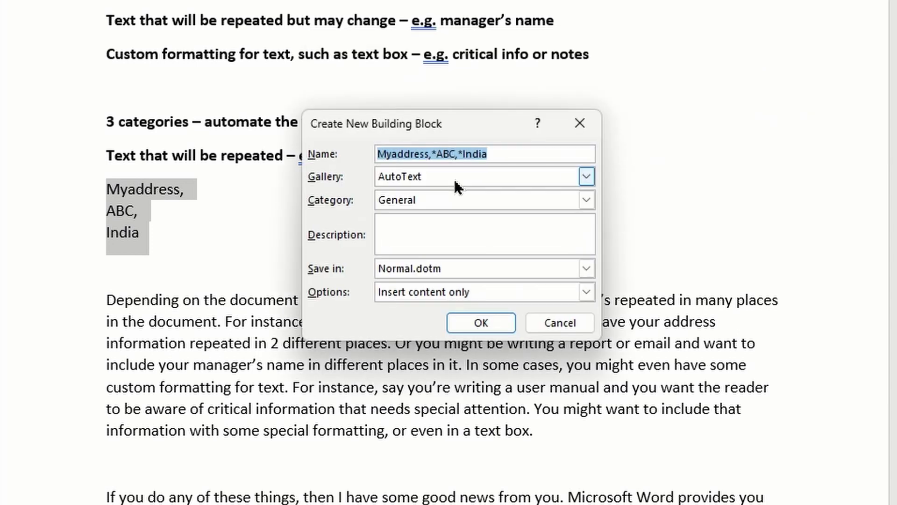
key("BackSpace")
type("address\"")
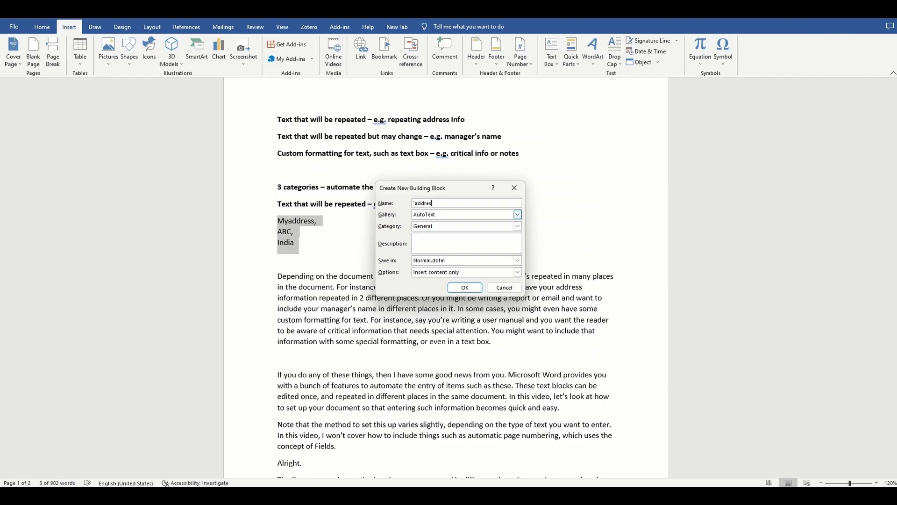
left_click(464, 288)
Insert the 'address' AutoText entry in a new paragraph after 'text box.'.
left_click(729, 4)
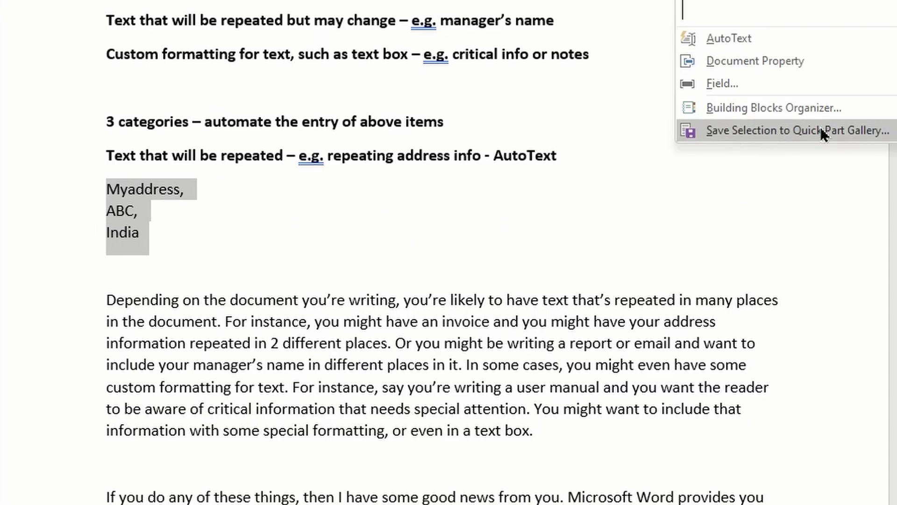
left_click(308, 254)
left_click(416, 347)
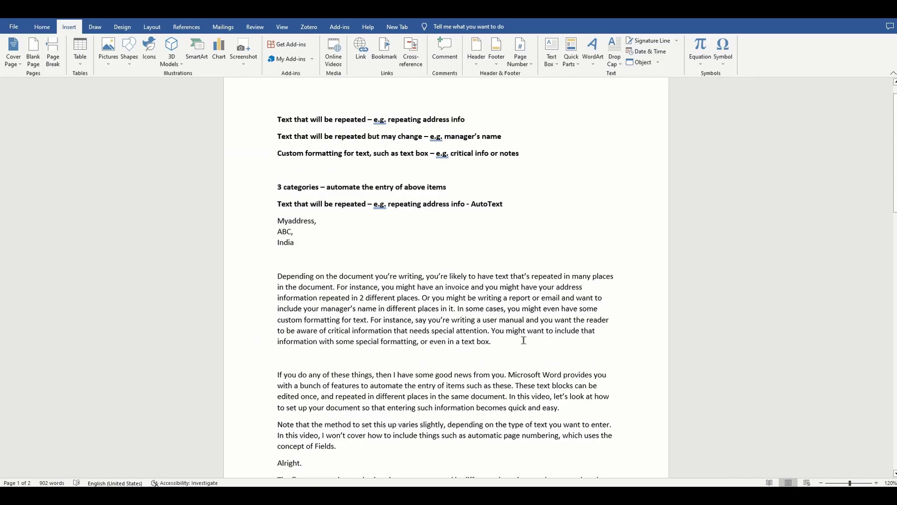
key("Return")
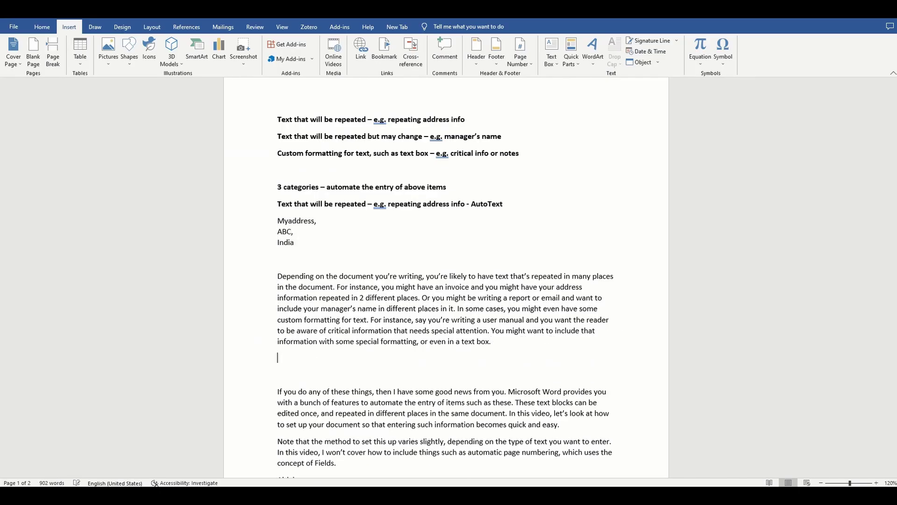
left_click(572, 60)
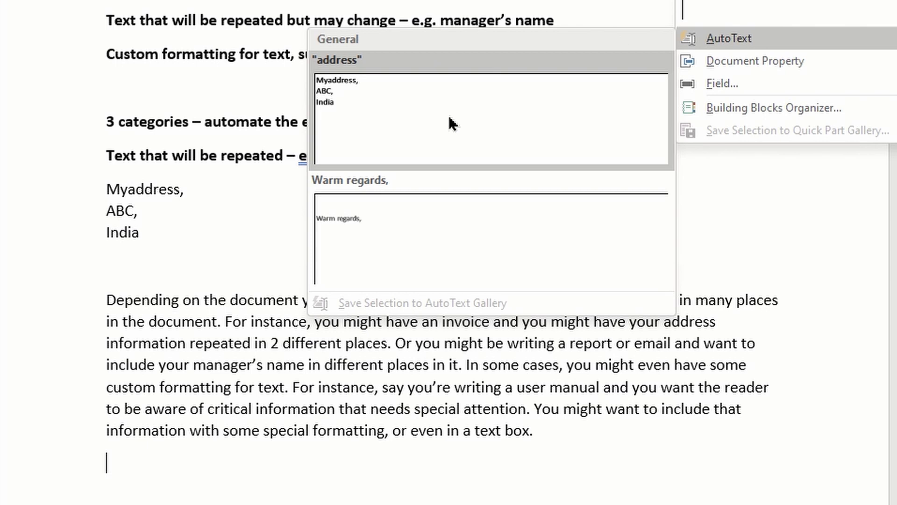
left_click(451, 123)
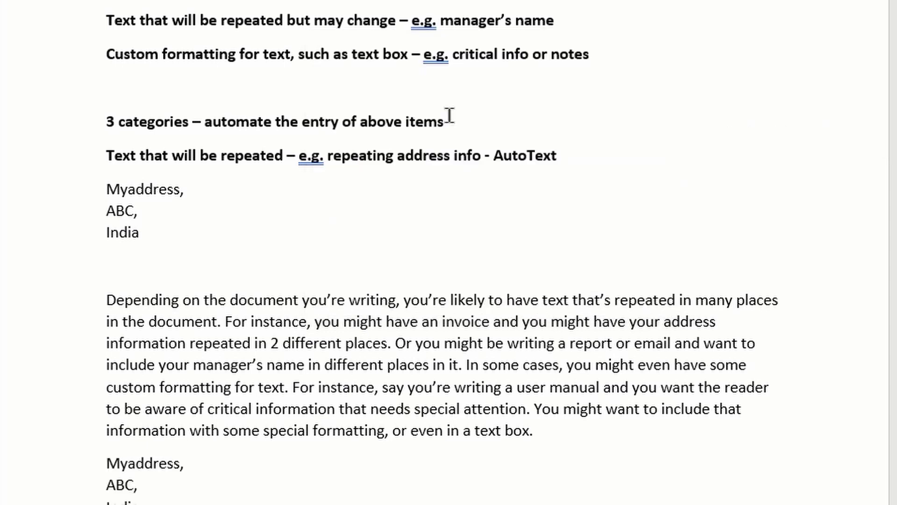
scroll(531, 164, "down", 3)
scroll(531, 162, "down", 1)
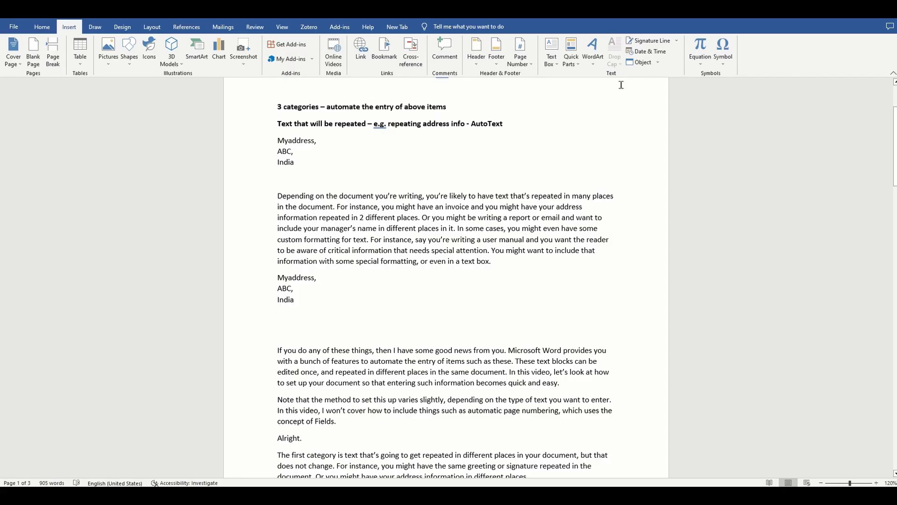
Check the 'address' AutoText entry's options, then insert another copy below the first.
left_click(570, 60)
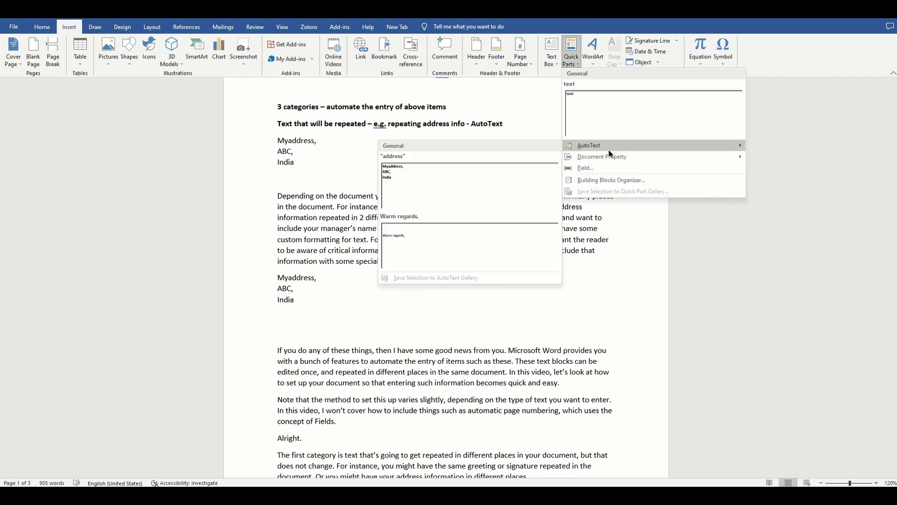
right_click(485, 178)
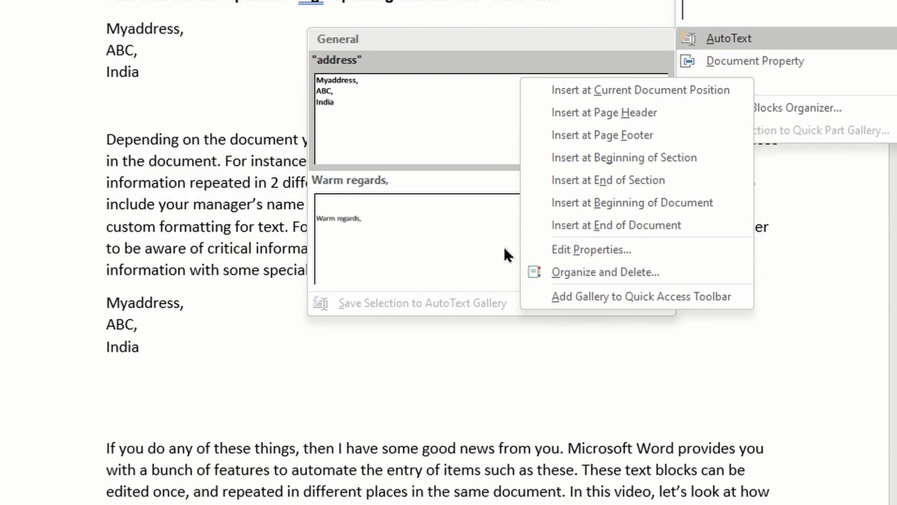
left_click(565, 296)
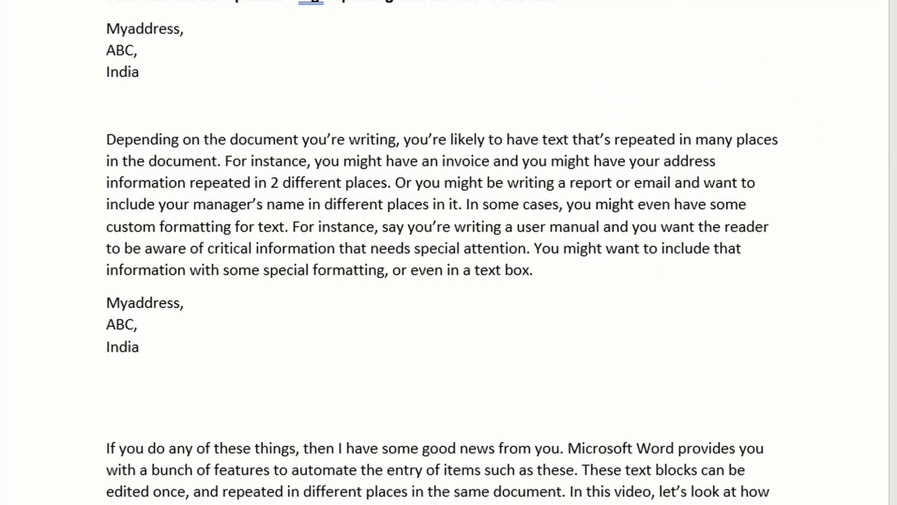
left_click(105, 9)
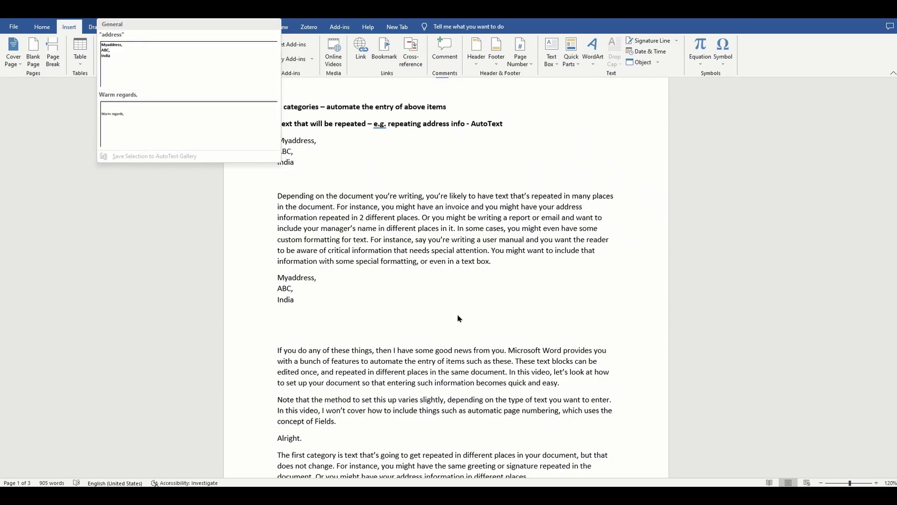
left_click(143, 55)
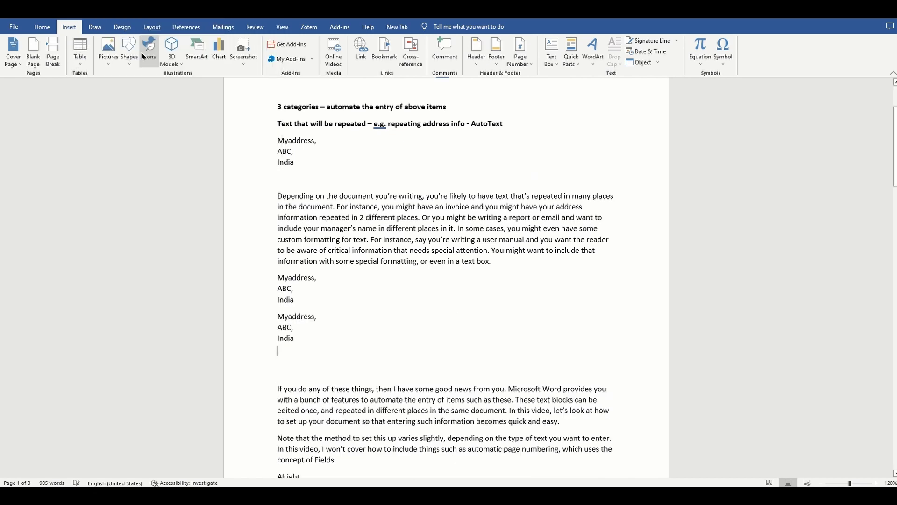
Delete all three address blocks and paste the manager's-name heading below the AutoText heading.
left_click_drag(310, 342, 259, 282)
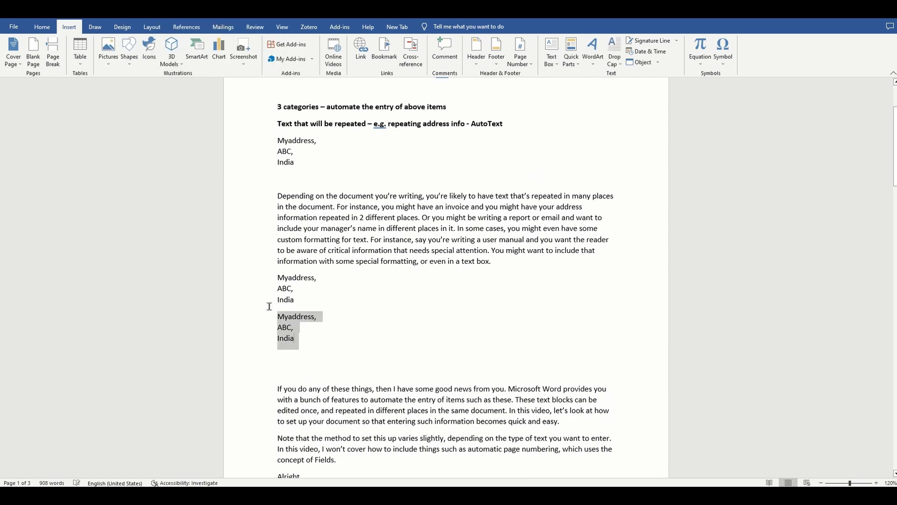
key("Delete")
key("BackSpace")
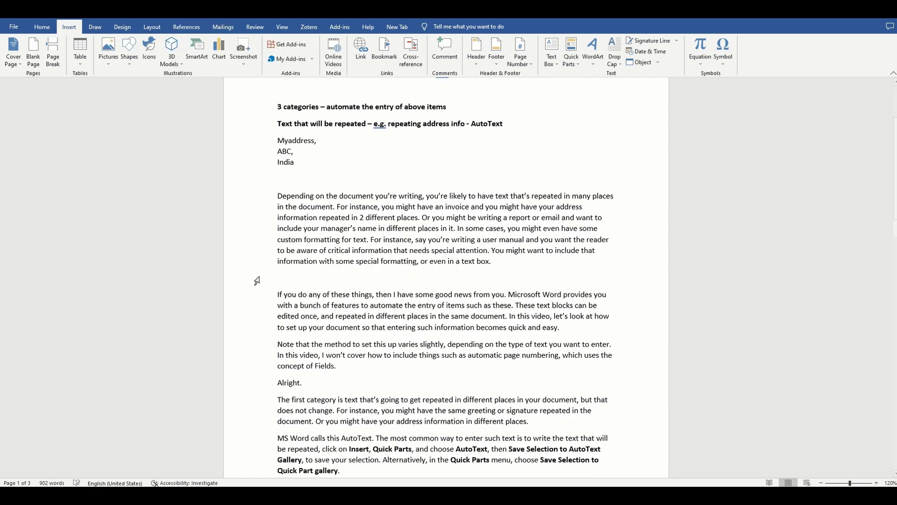
left_click_drag(304, 173, 278, 140)
key("Delete")
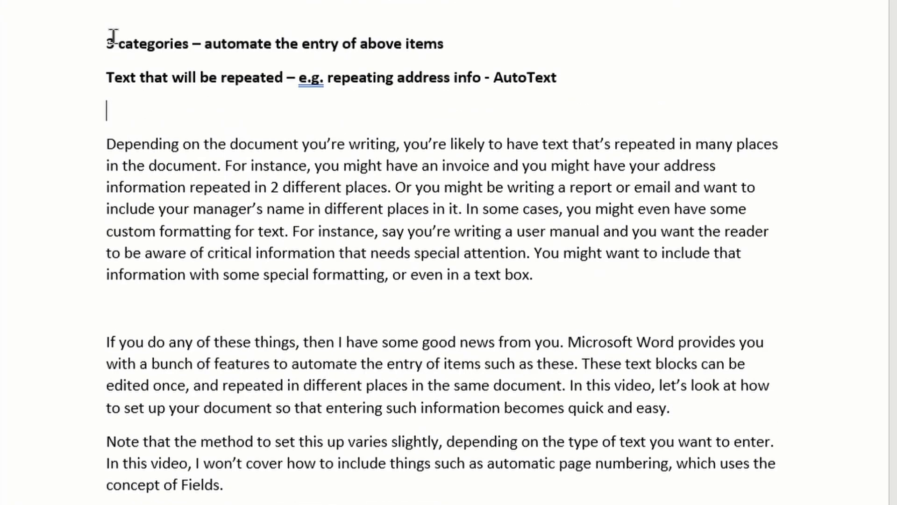
scroll(112, 35, "up", 2)
triple_click(139, 21)
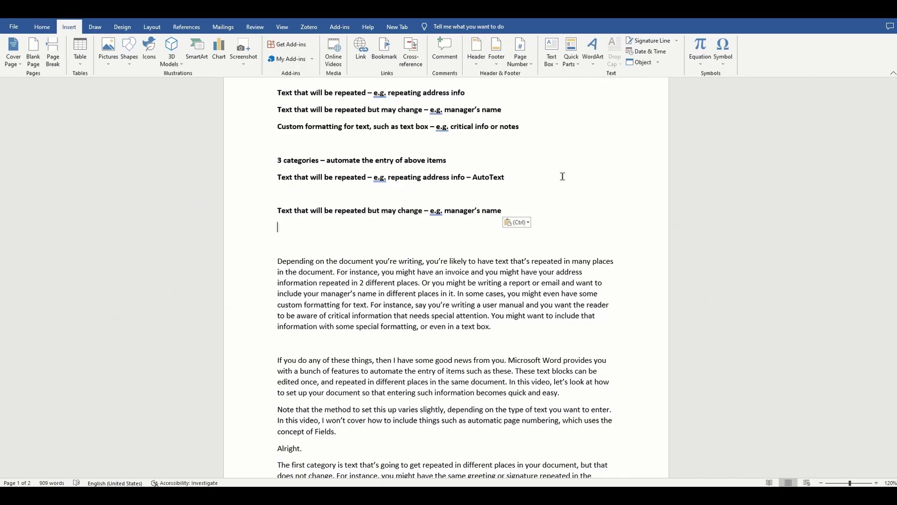
key("Escape")
Insert a Manager property field under the heading and add 'Tell my manager, [Manager].' below.
left_click(571, 55)
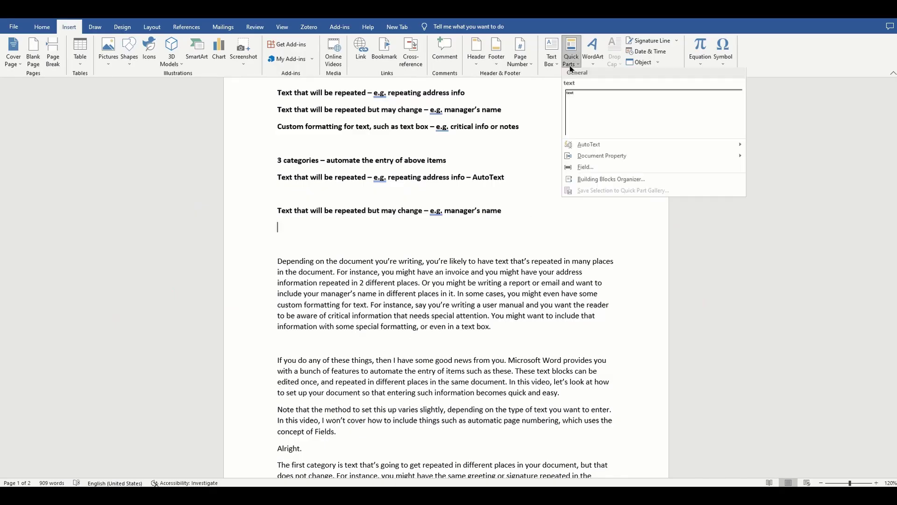
mouse_move(601, 157)
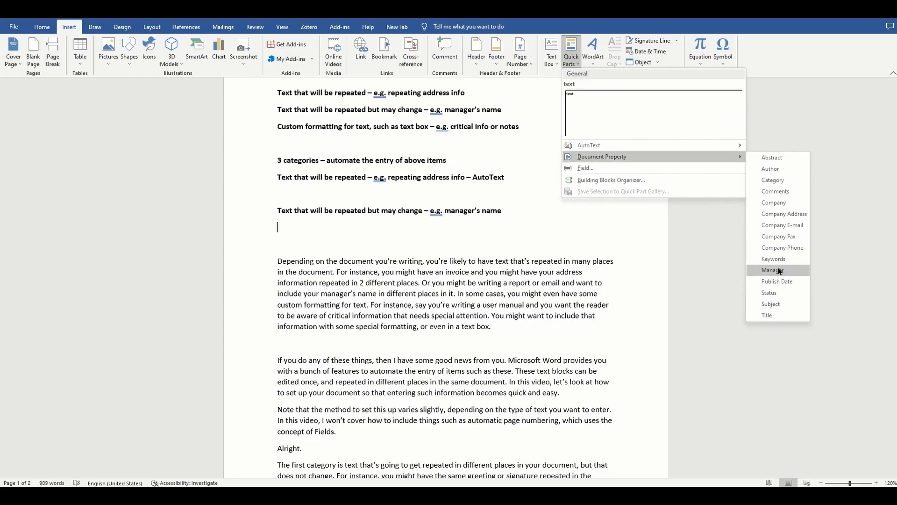
left_click(778, 267)
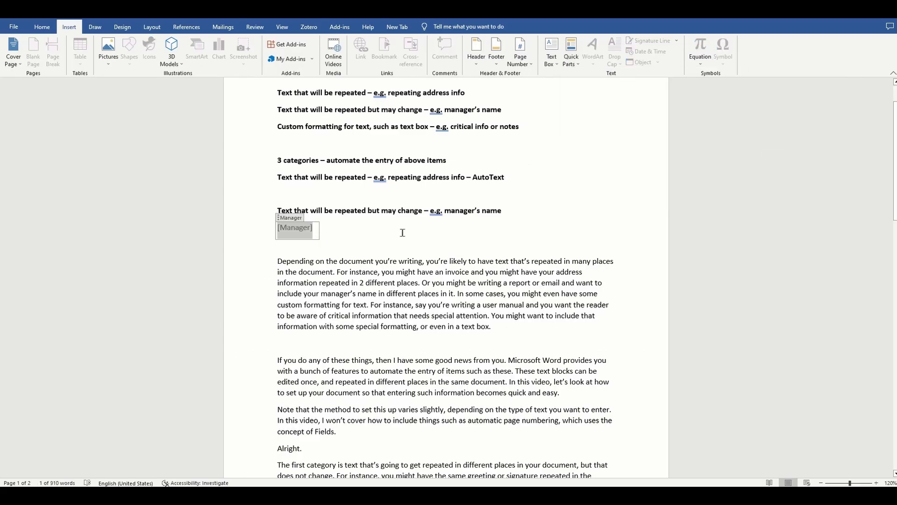
left_click(559, 326)
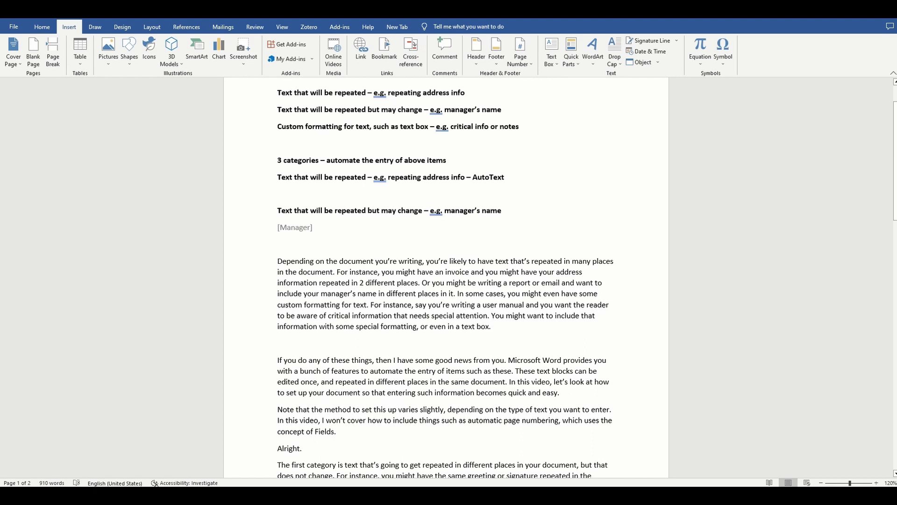
key("Return")
key("Return")
type("Tell my manager, .")
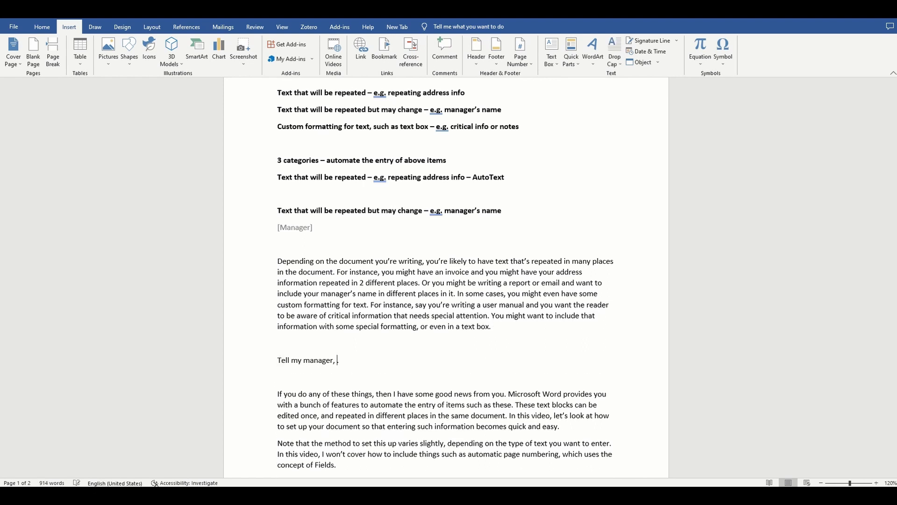
left_click(571, 56)
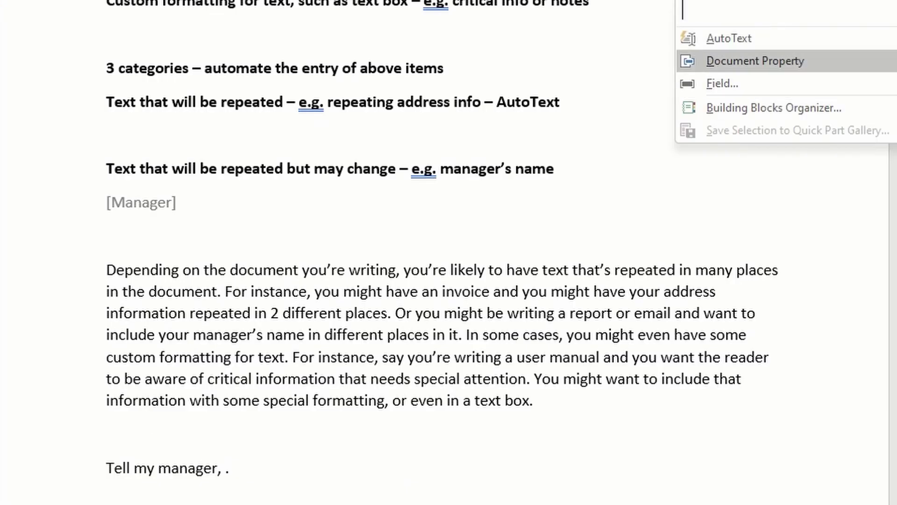
left_click(755, 60)
left_click(556, 395)
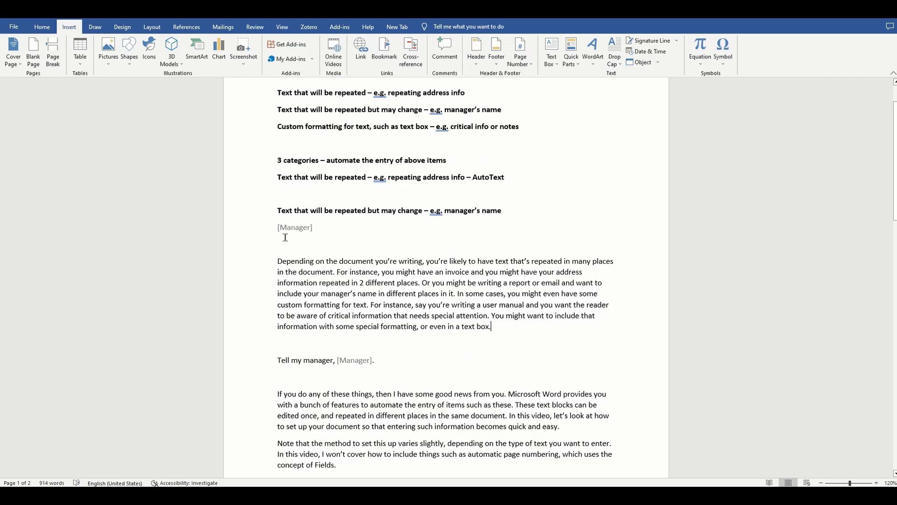
Fill the top Manager field with 'Manager 1' and let the sentence update.
left_click(286, 237)
left_click(439, 244)
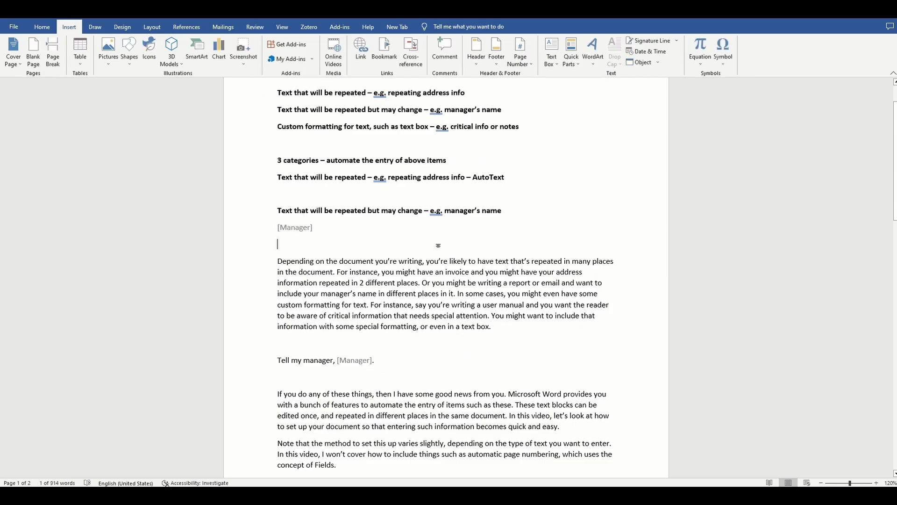
left_click(293, 228)
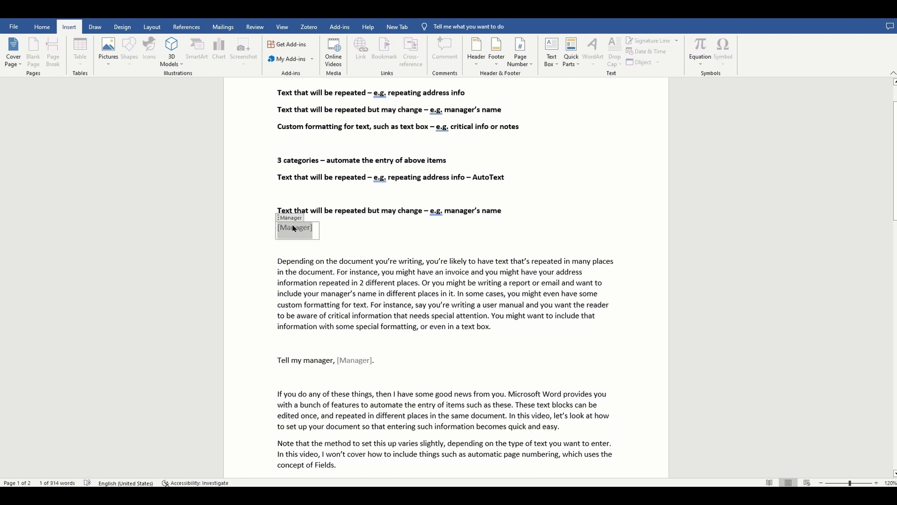
type("Manager")
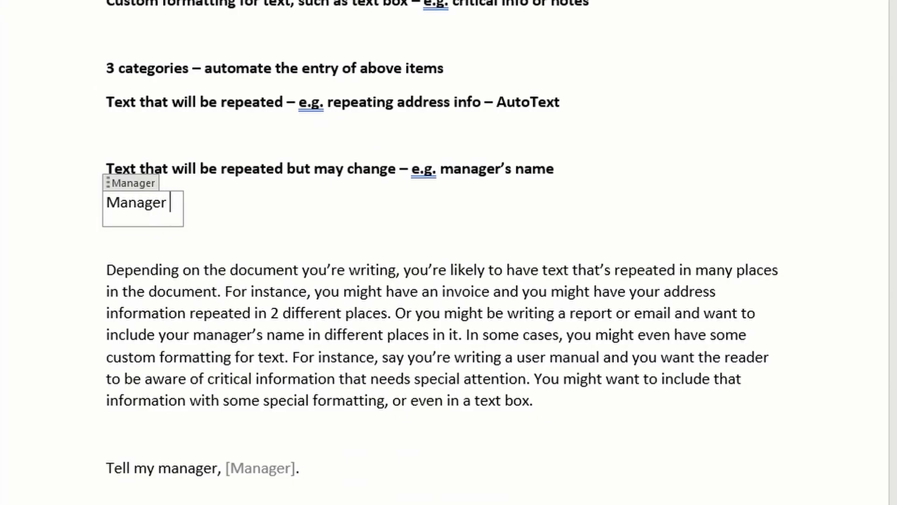
type(" 1")
left_click(246, 272)
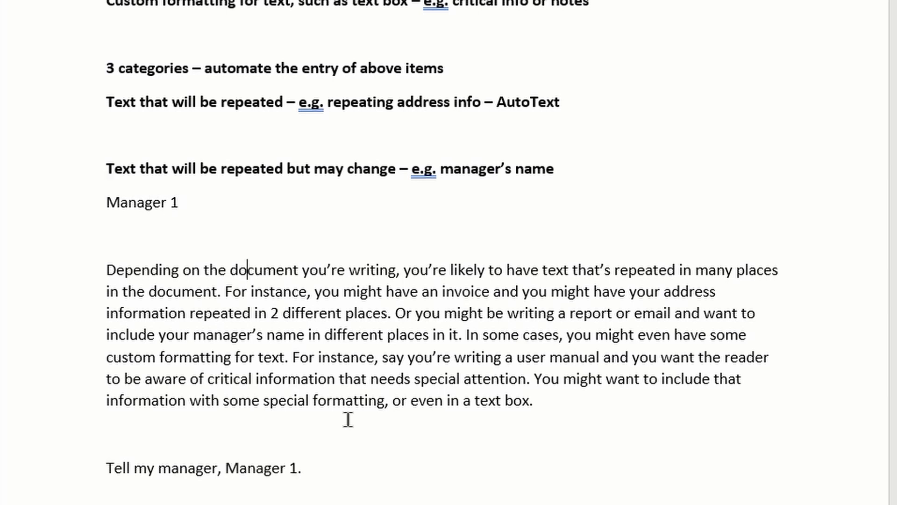
left_click(281, 466)
Change the Manager field to 'Manager 2' and confirm the linked sentence updates.
left_click(179, 203)
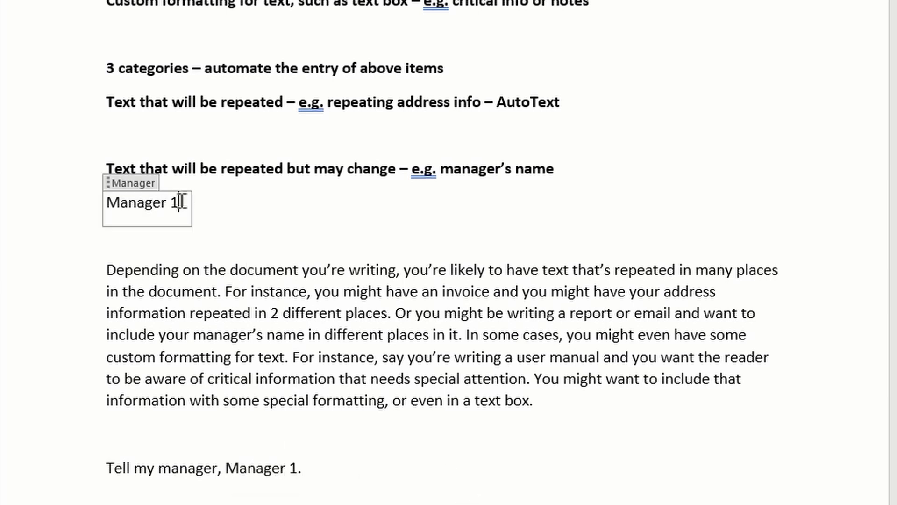
key("BackSpace")
type("2")
left_click(590, 313)
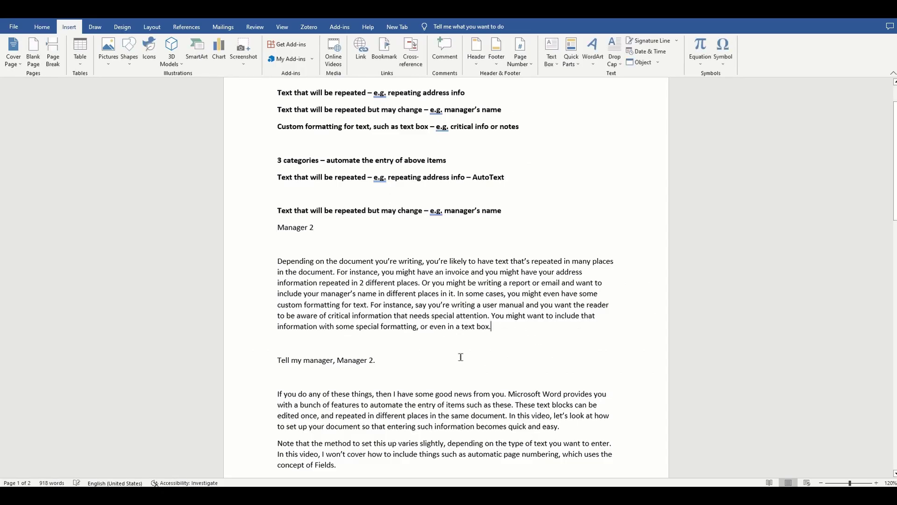
left_click(355, 361)
left_click(445, 352)
Replace the manager name with 'Part ABC' and verify the sentence shows it.
left_click(306, 225)
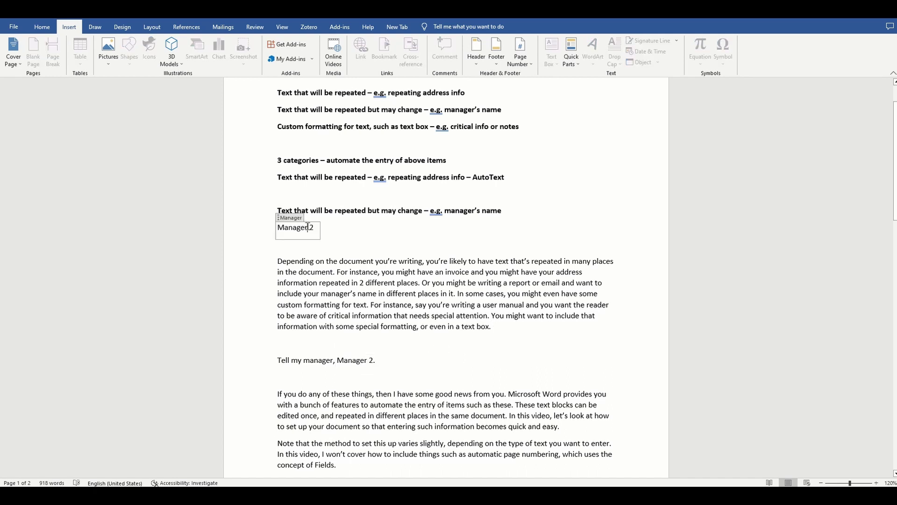
double_click(307, 225)
type("Part ABC")
left_click(584, 272)
left_click(357, 360)
triple_click(269, 474)
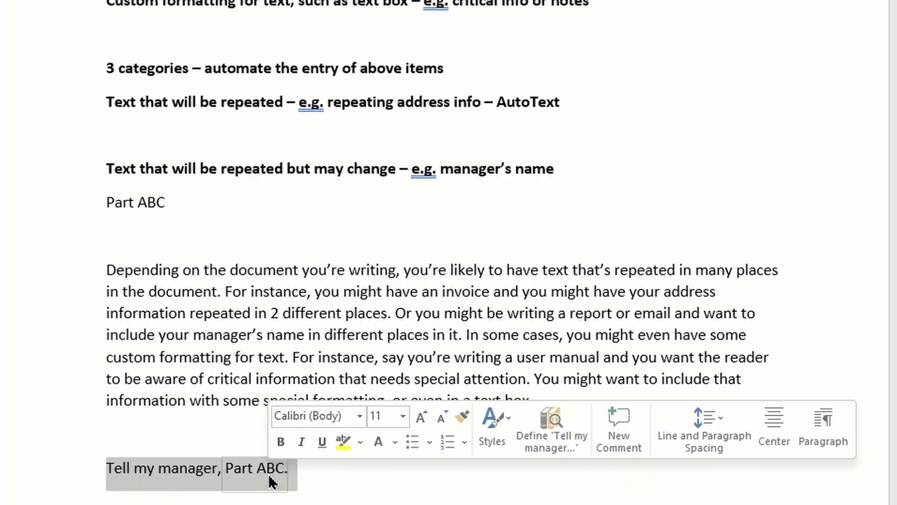
left_click(133, 210)
left_click(343, 439)
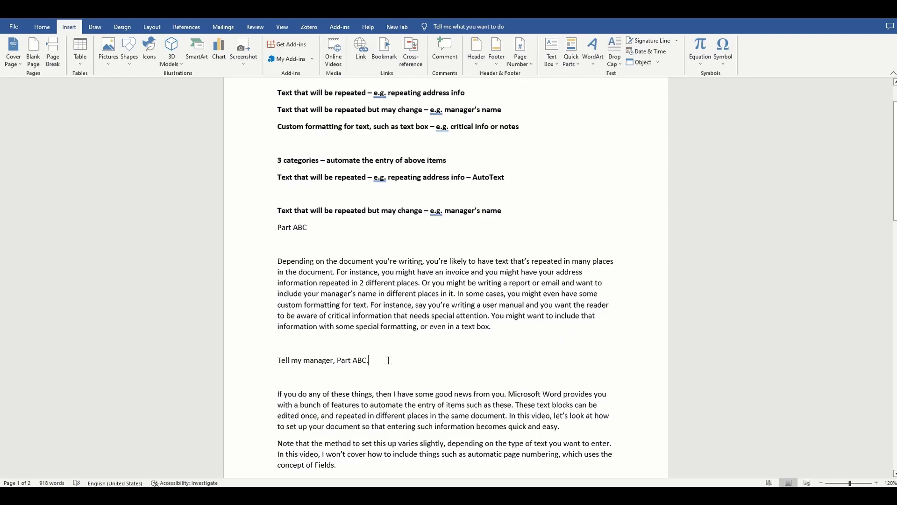
Delete the 'Tell my manager' sentence and the Part ABC field under the heading.
triple_click(388, 358)
key("Delete")
left_click(306, 229)
key("Delete")
Paste the Custom formatting line below the manager's-name line and select the three category lines.
triple_click(362, 130)
key("ctrl+c")
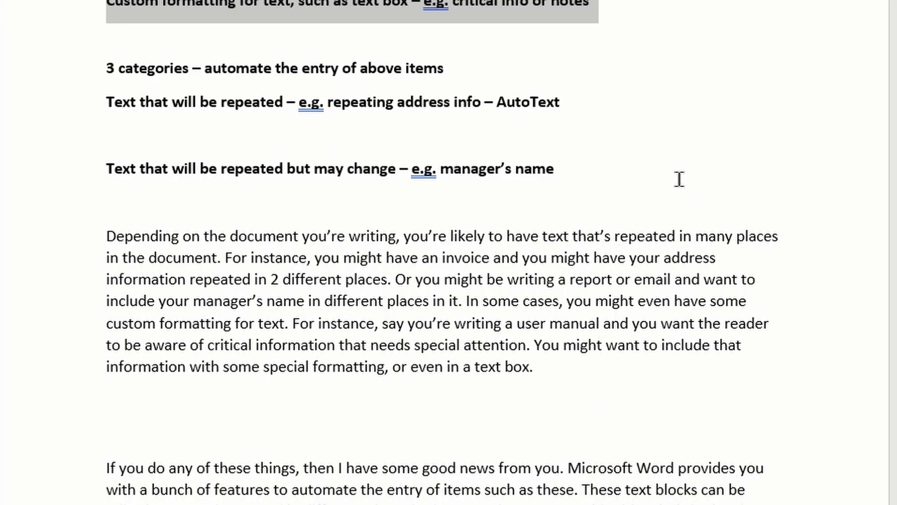
left_click(558, 212)
key("Return")
key("ctrl+v")
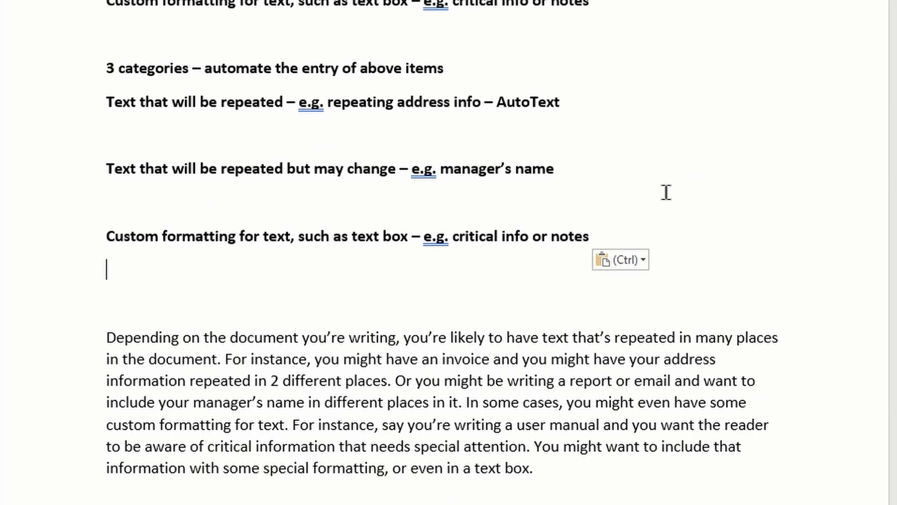
left_click(666, 204)
left_click_drag(626, 236, 3, 104)
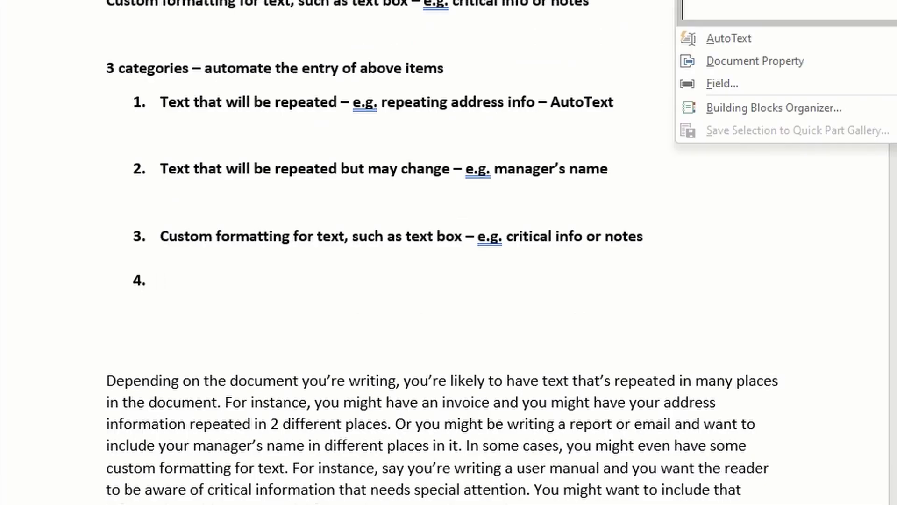
Open the Building Blocks Organizer and preview the Grid Quote text box.
left_click(770, 108)
scroll(337, 183, "down", 4)
scroll(271, 257, "down", 4)
scroll(271, 260, "down", 3)
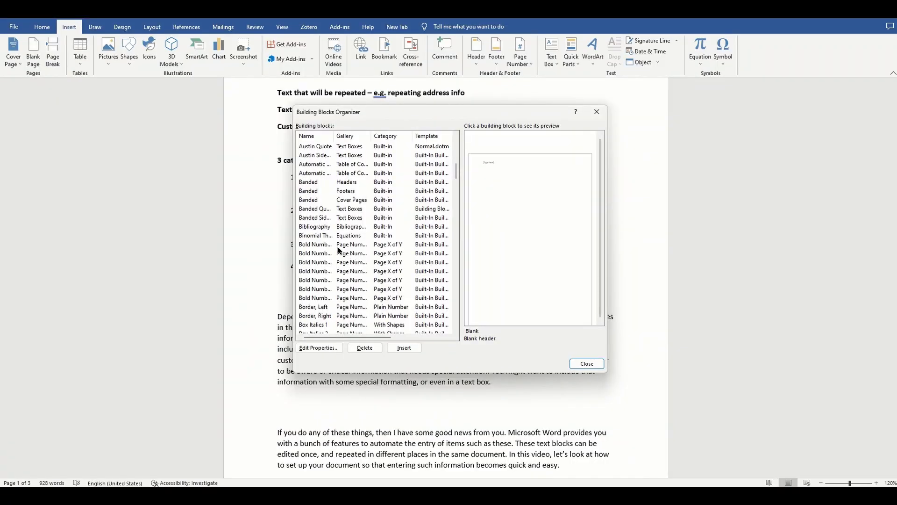
scroll(319, 253, "down", 6)
scroll(189, 258, "down", 6)
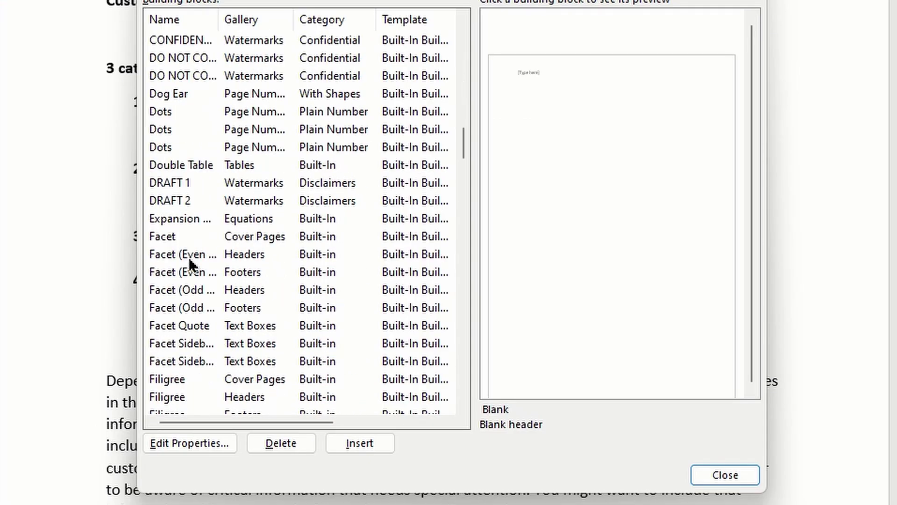
scroll(189, 259, "down", 5)
left_click(186, 325)
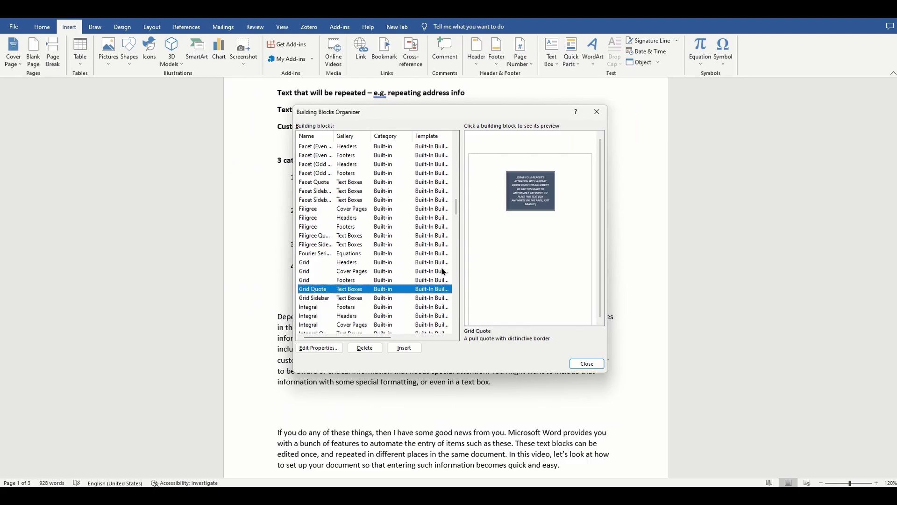
Insert the Grid Quote text box and turn on formatting marks.
left_click(403, 349)
left_click(43, 27)
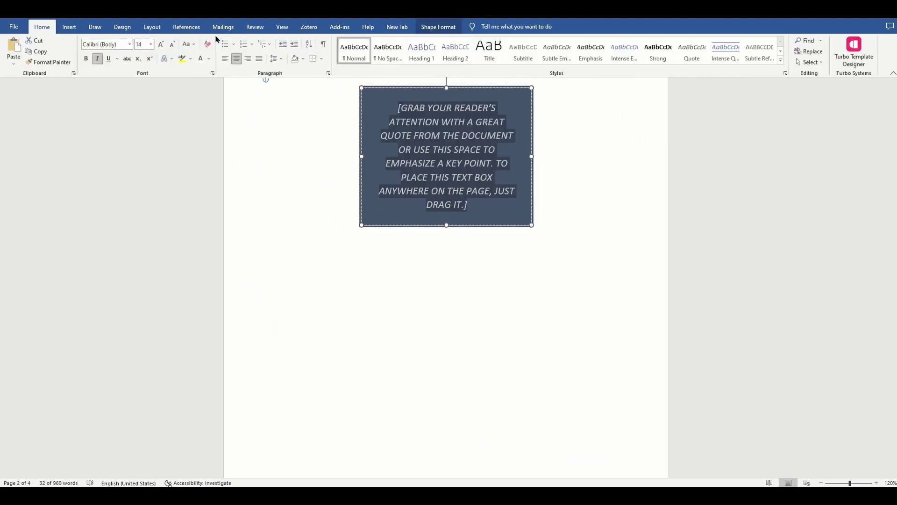
left_click(323, 44)
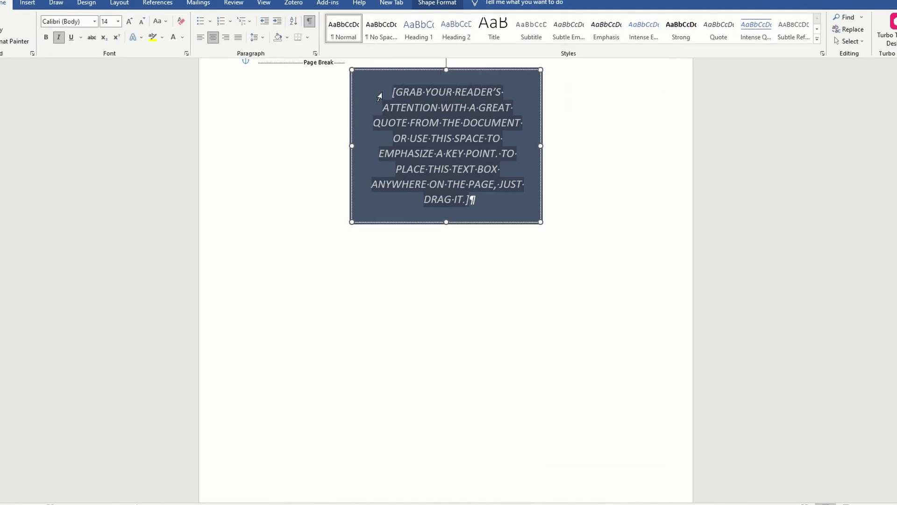
Change the Grid Quote building block to insert on its own page.
left_click(28, 4)
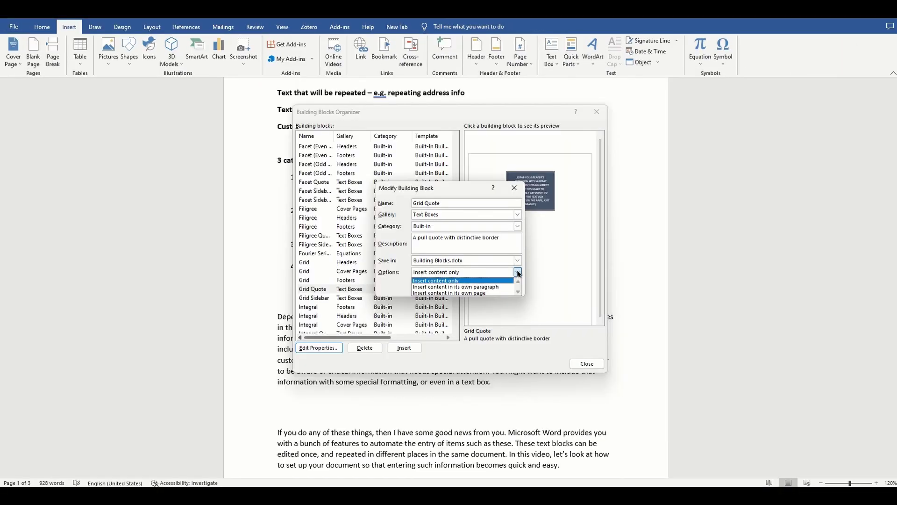
left_click(504, 293)
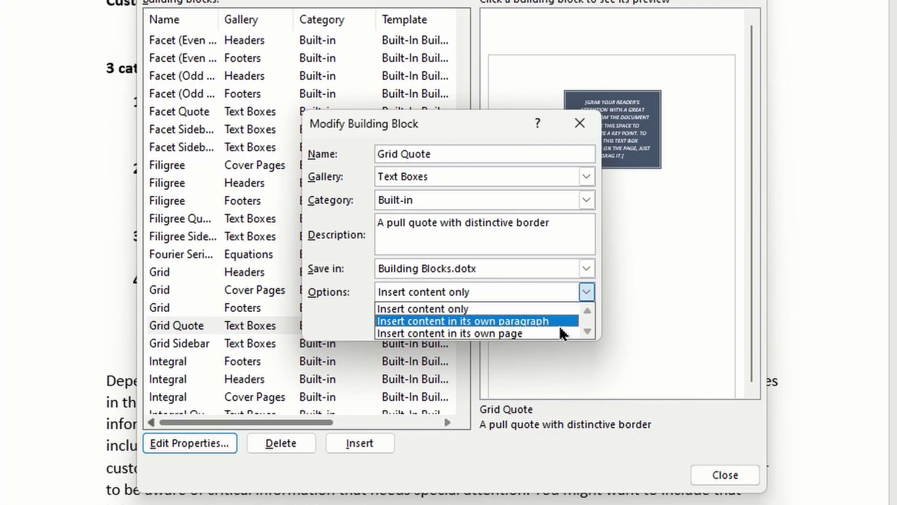
left_click(554, 336)
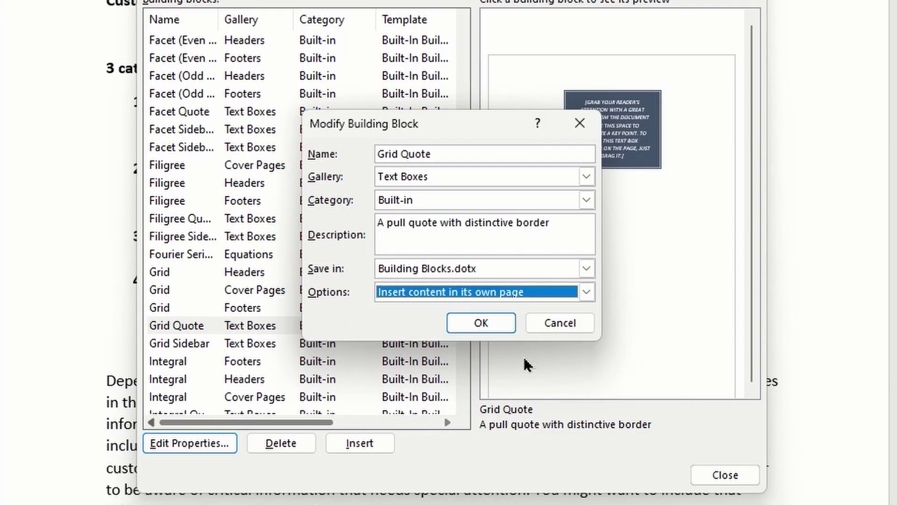
left_click(483, 324)
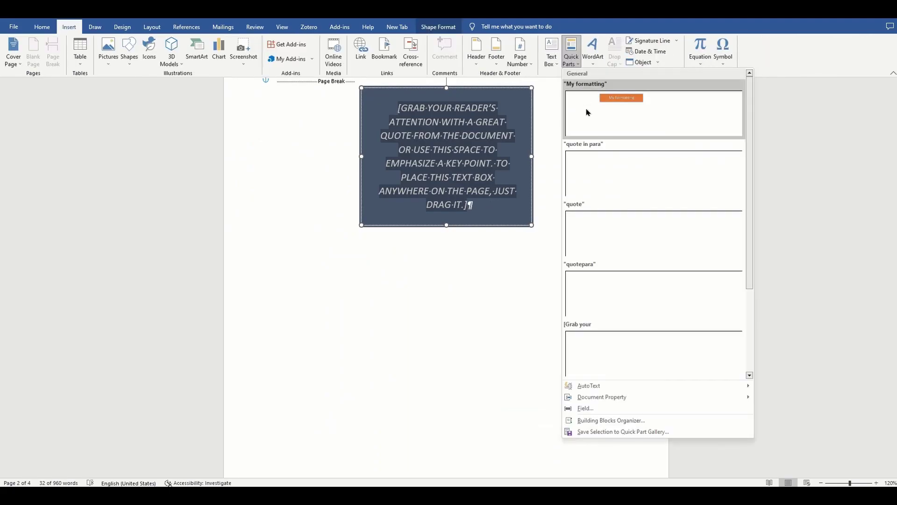
Try inserting a saved block into the quote box, then dismiss the drawing-object warning.
left_click(587, 112)
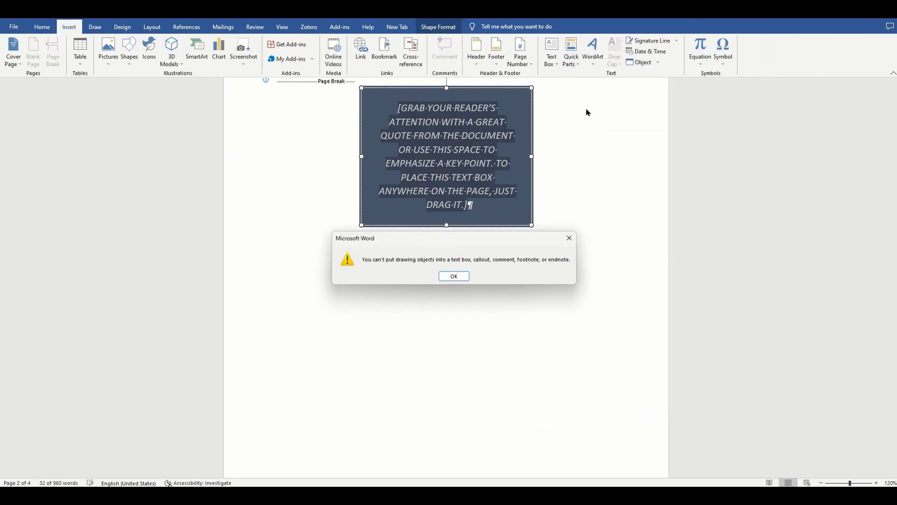
left_click(453, 276)
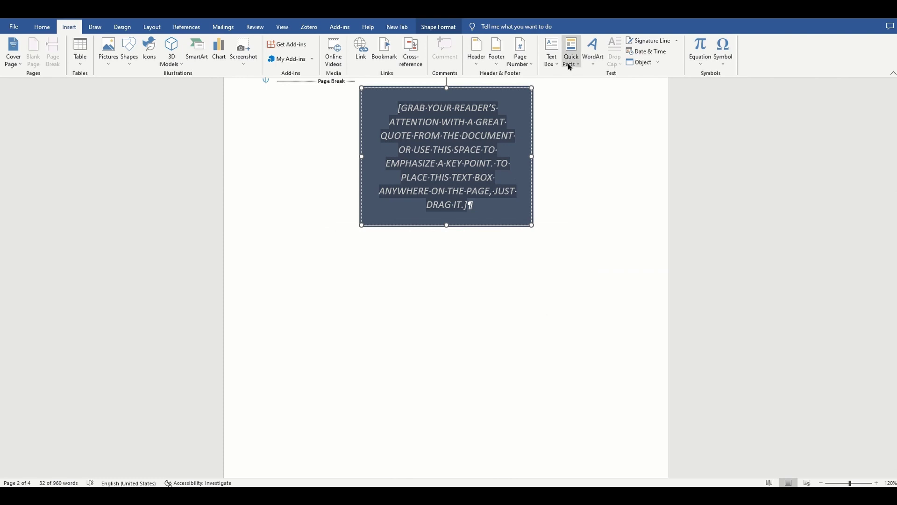
left_click(570, 57)
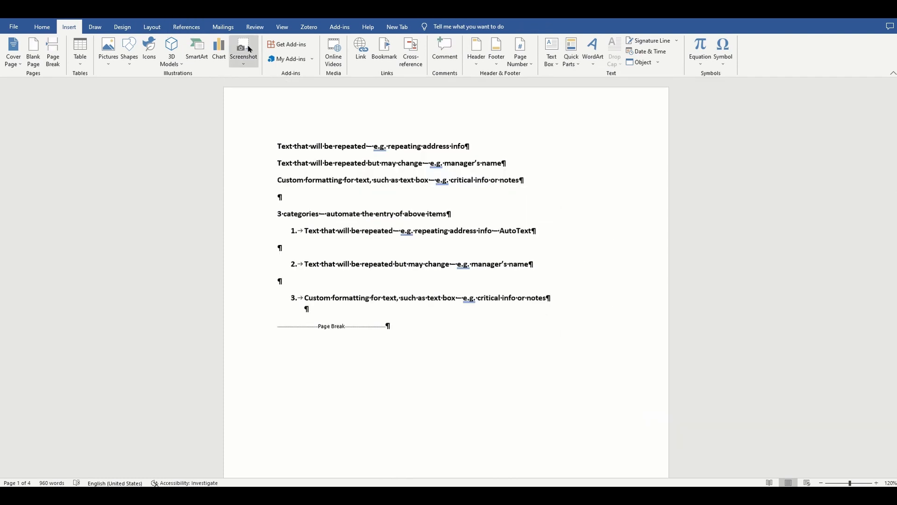
Hide formatting marks and draw a yellow 'Some text' text box below item 3.
left_click(43, 27)
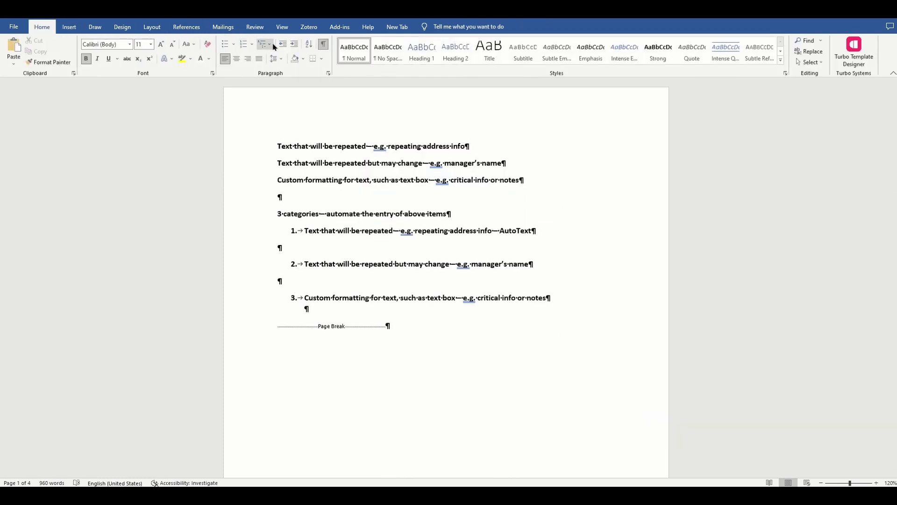
left_click(322, 44)
scroll(468, 264, "down", 3)
scroll(468, 264, "down", 1)
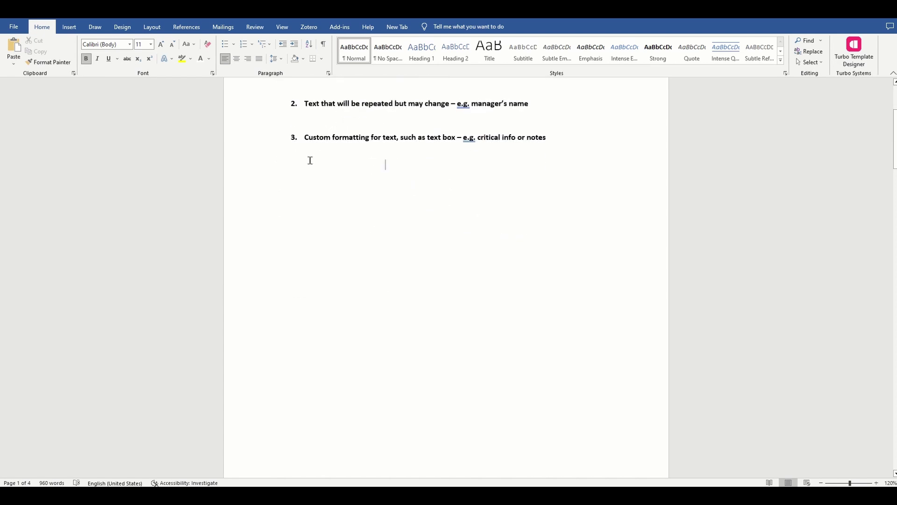
left_click(69, 28)
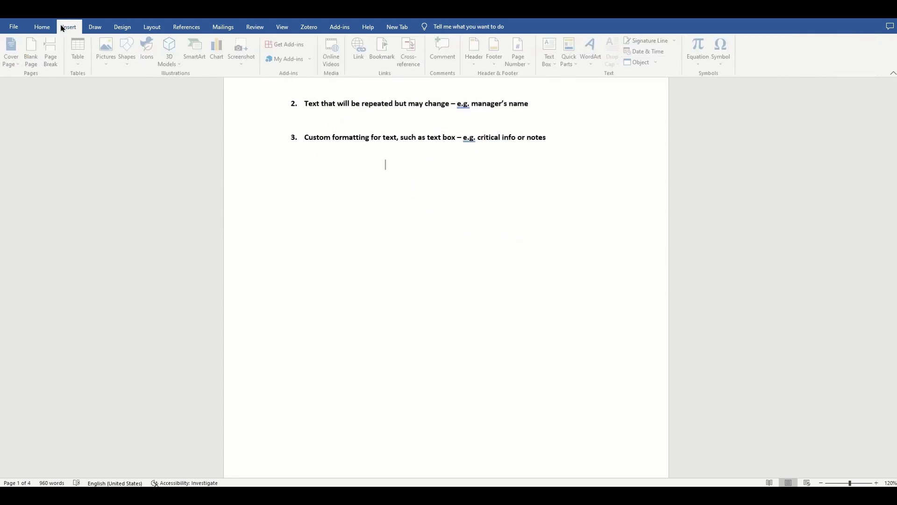
left_click(554, 65)
left_click(565, 333)
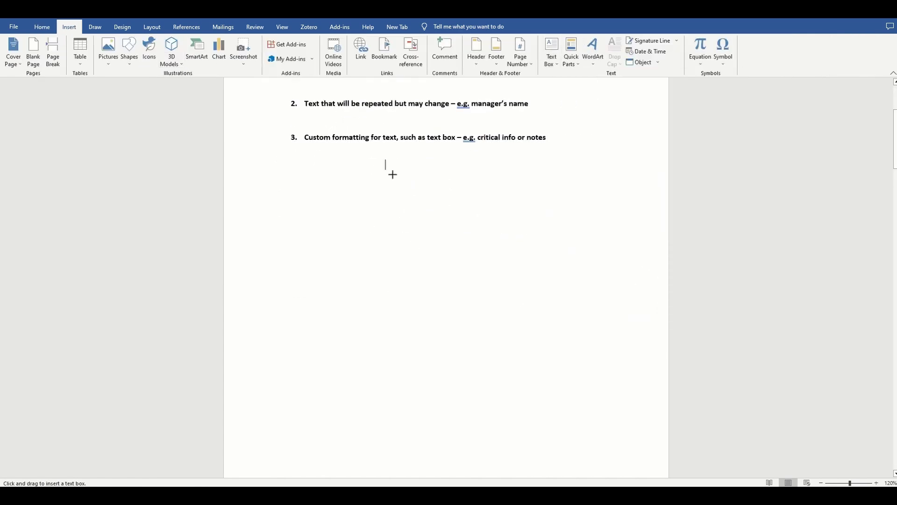
left_click_drag(386, 161, 512, 205)
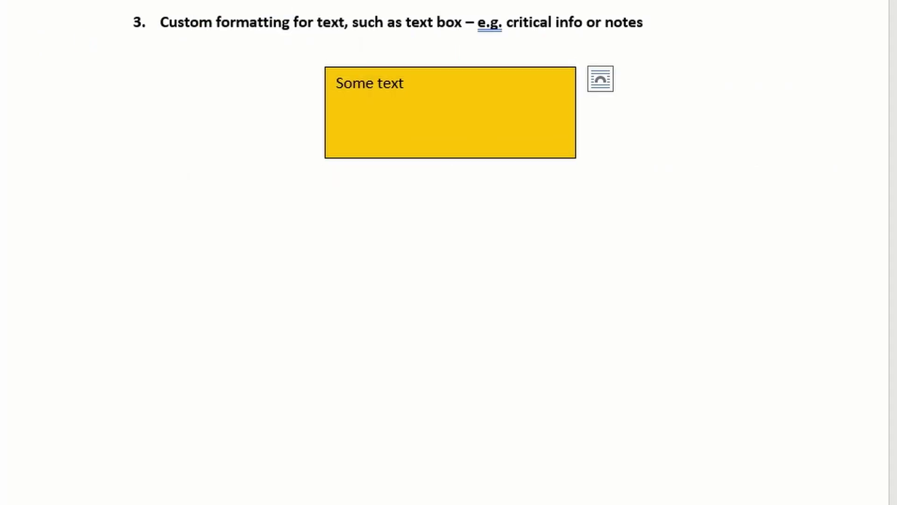
left_click(351, 82)
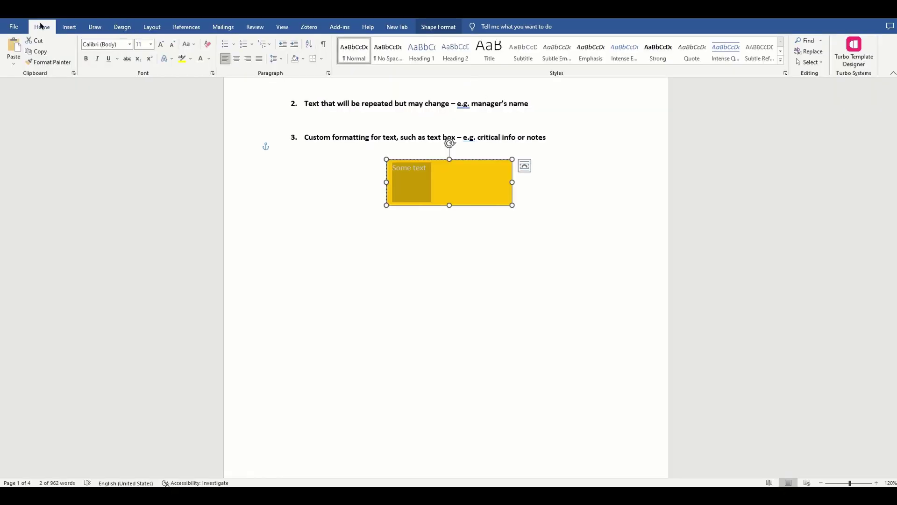
Save the selected yellow text box to the Quick Part Gallery as 'myblock'.
left_click(69, 27)
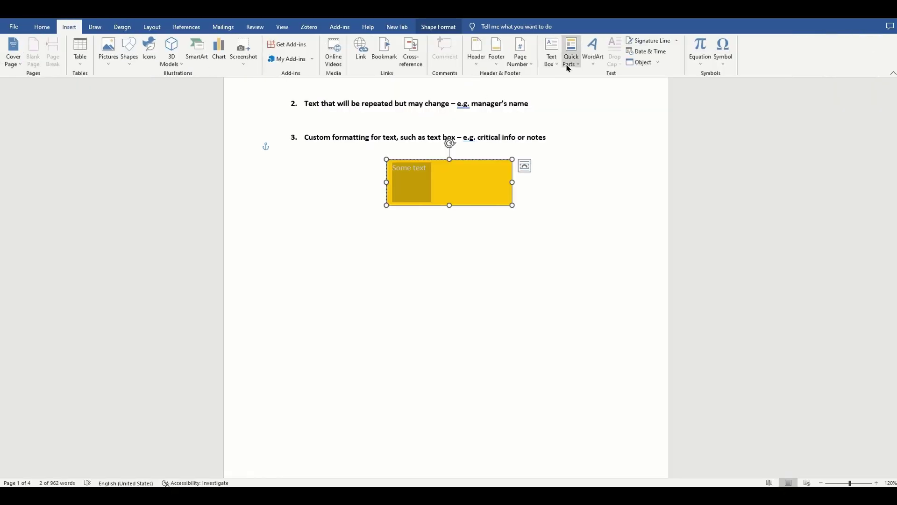
left_click(571, 57)
left_click(624, 431)
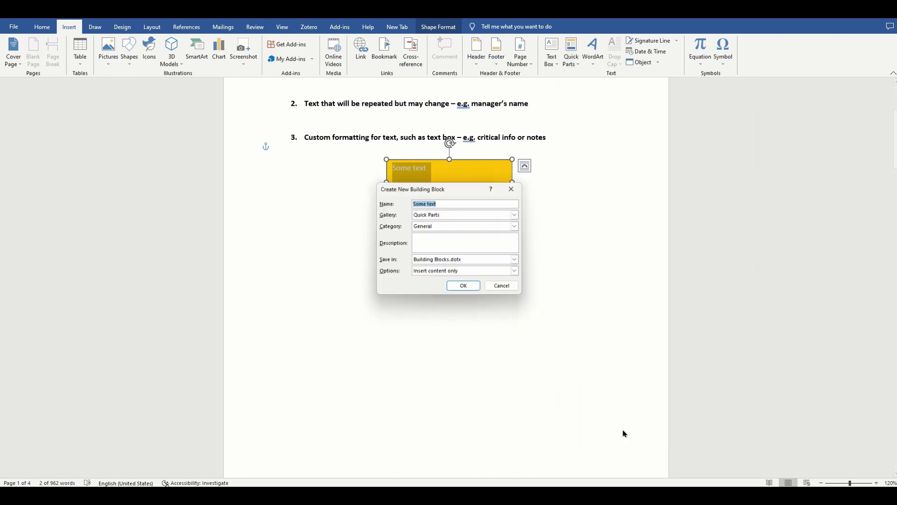
type("T")
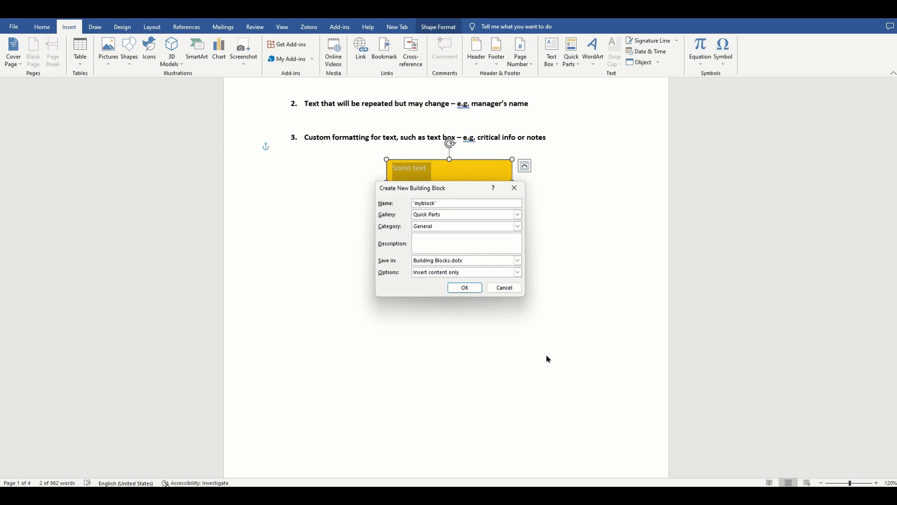
left_click(470, 288)
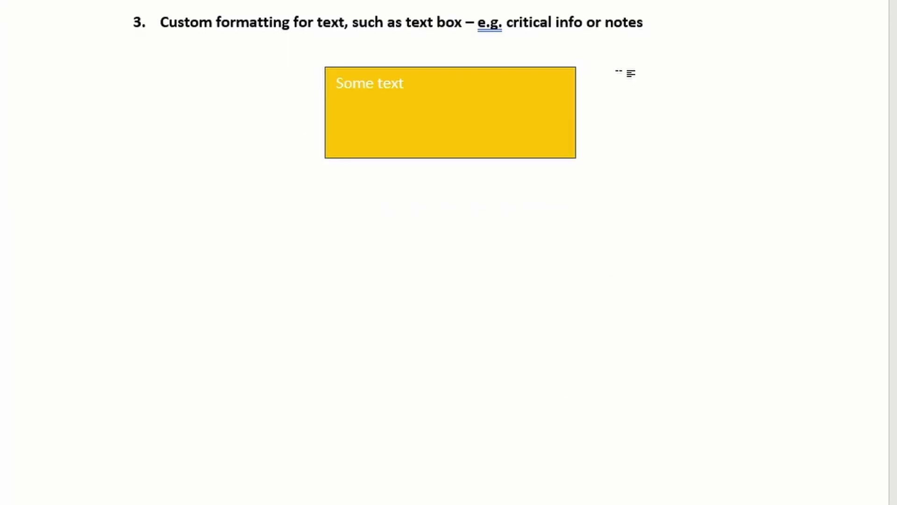
Insert the myblock text box on a new empty item 3.
key("Return")
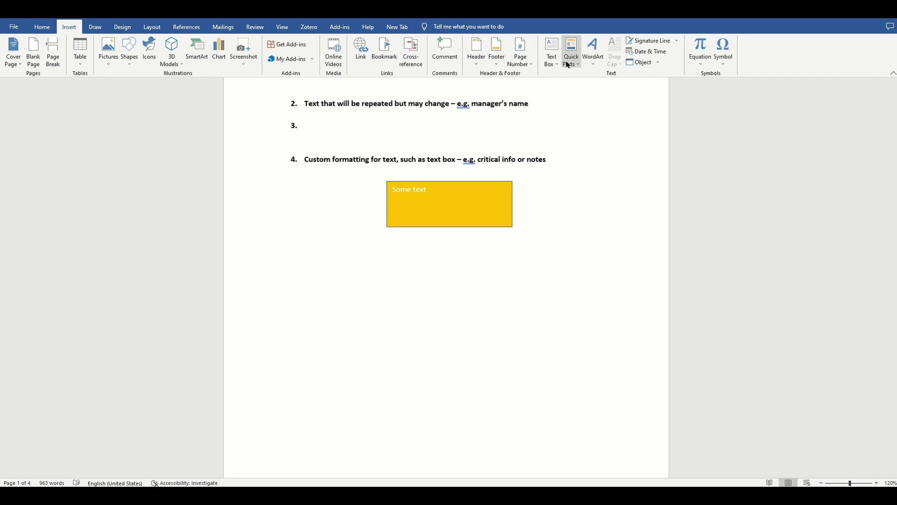
left_click(571, 52)
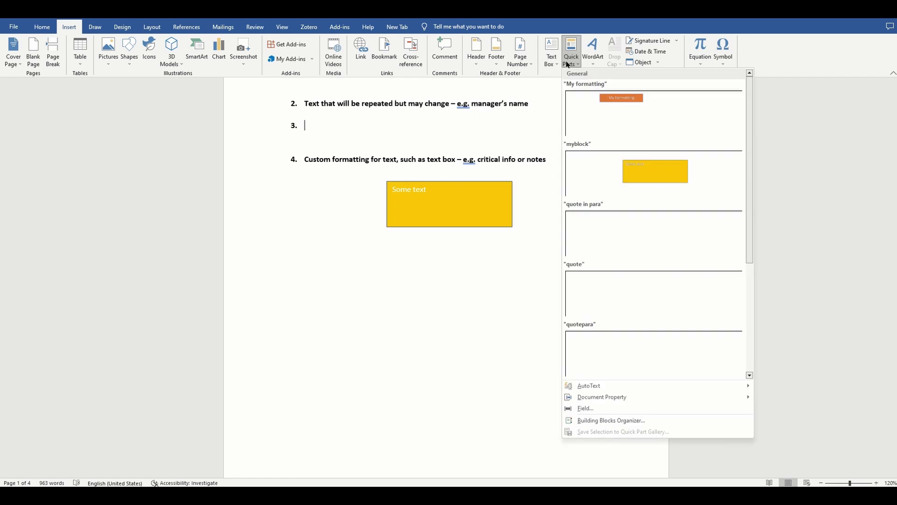
left_click(616, 179)
Set the inserted myblock box's layout to In Line with Text.
left_click(470, 163)
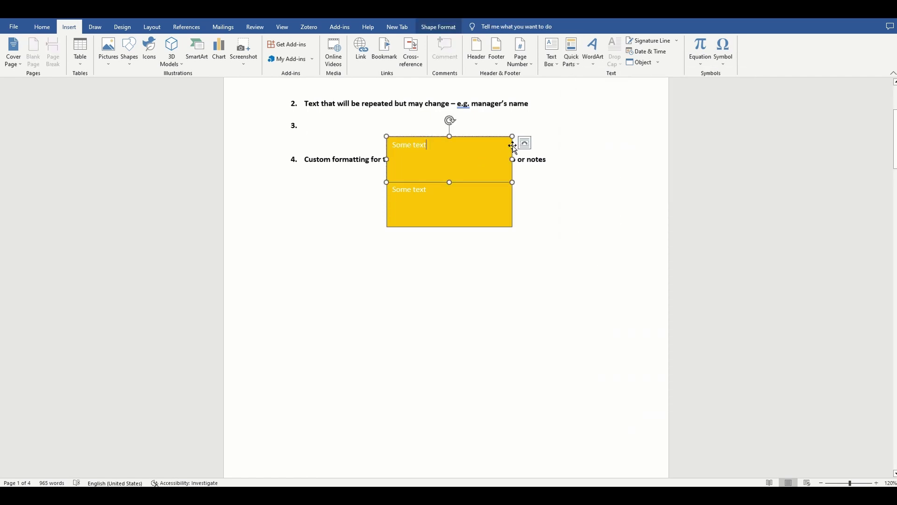
left_click(524, 143)
left_click(552, 181)
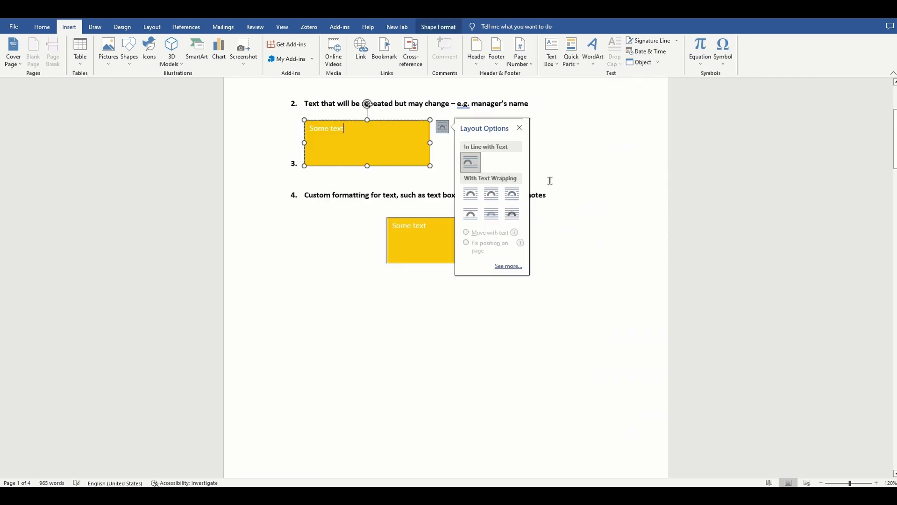
left_click(567, 292)
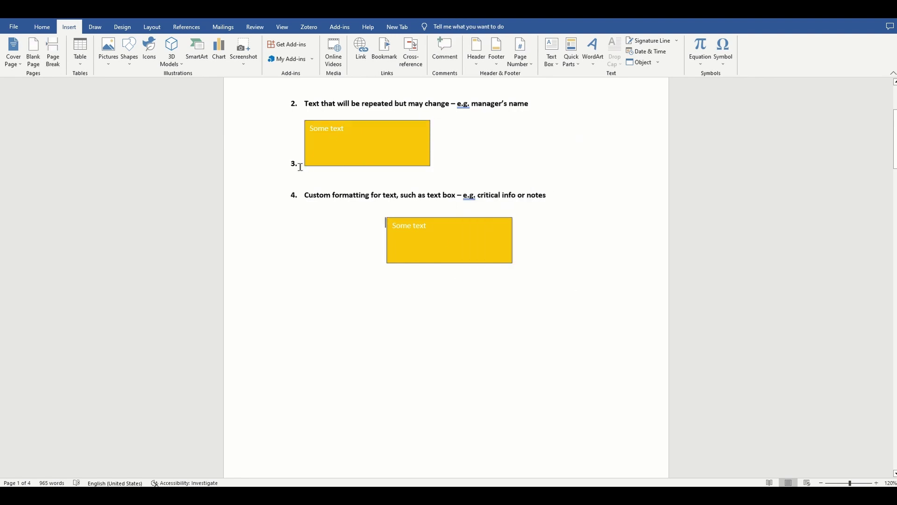
Remove numbering from the Custom formatting line and make the lower box inline.
left_click(306, 197)
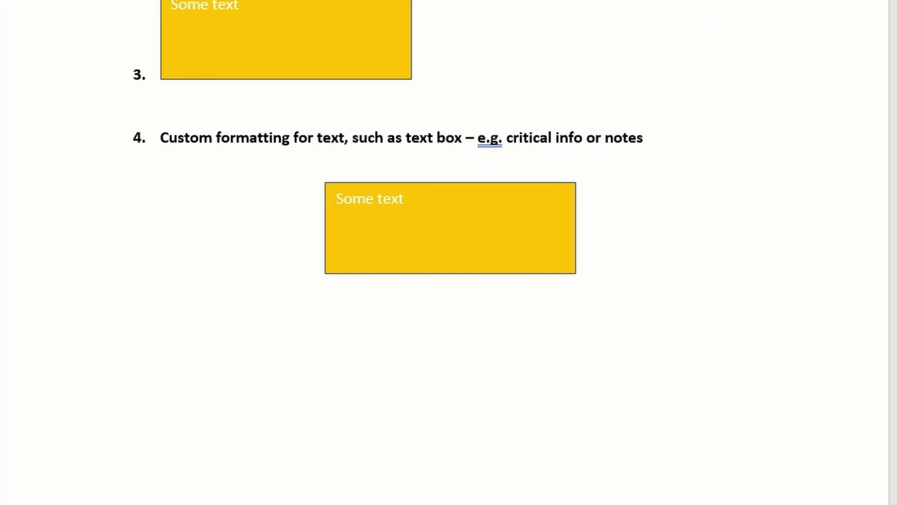
key("BackSpace")
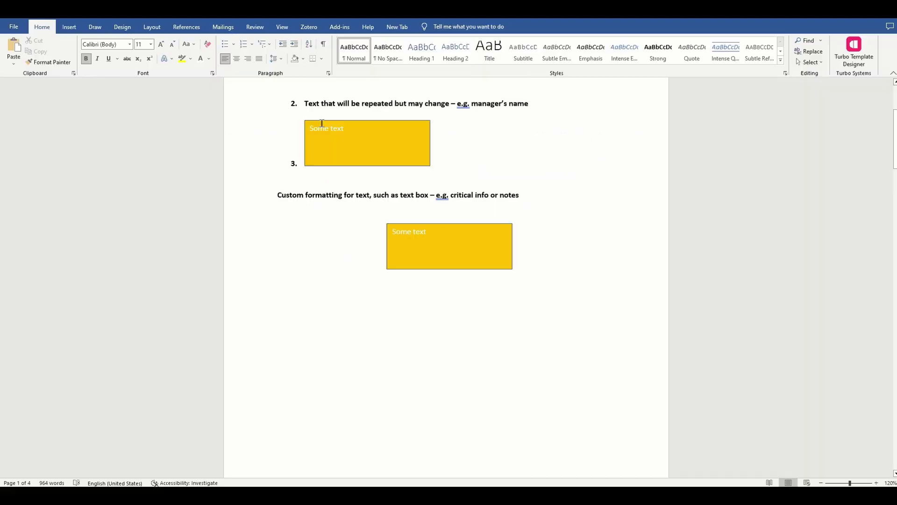
left_click(321, 124)
left_click(441, 125)
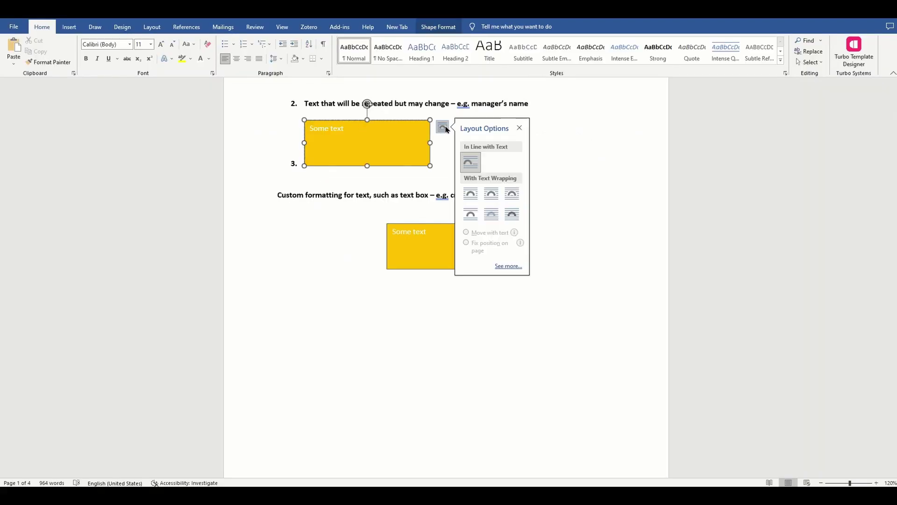
left_click(435, 246)
left_click(525, 231)
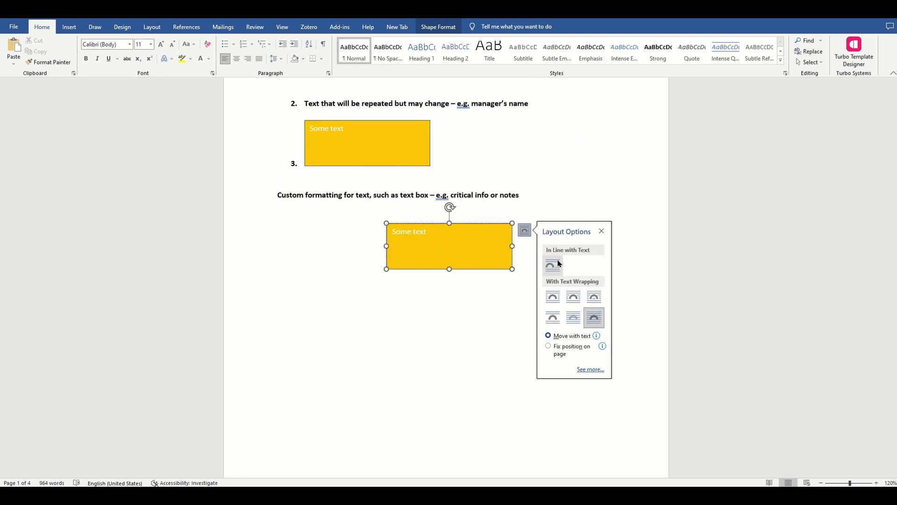
left_click(553, 264)
left_click(398, 289)
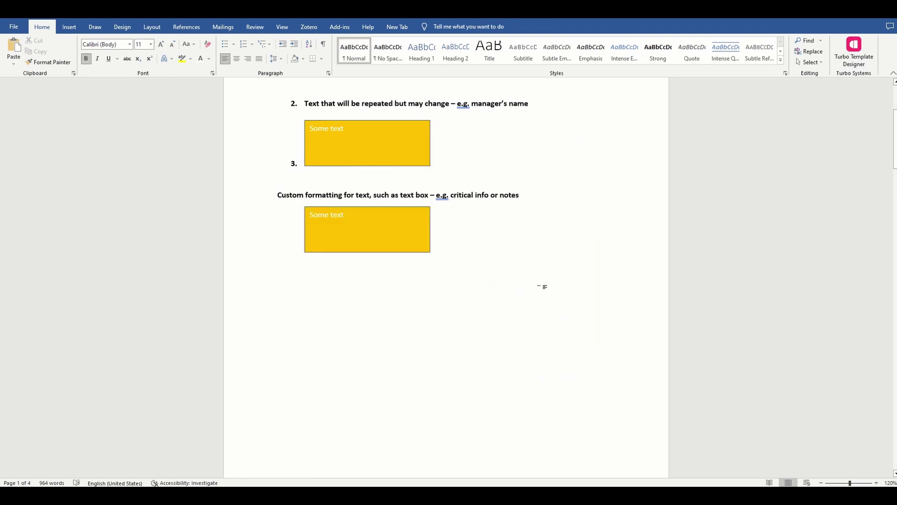
scroll(538, 288, "up", 4)
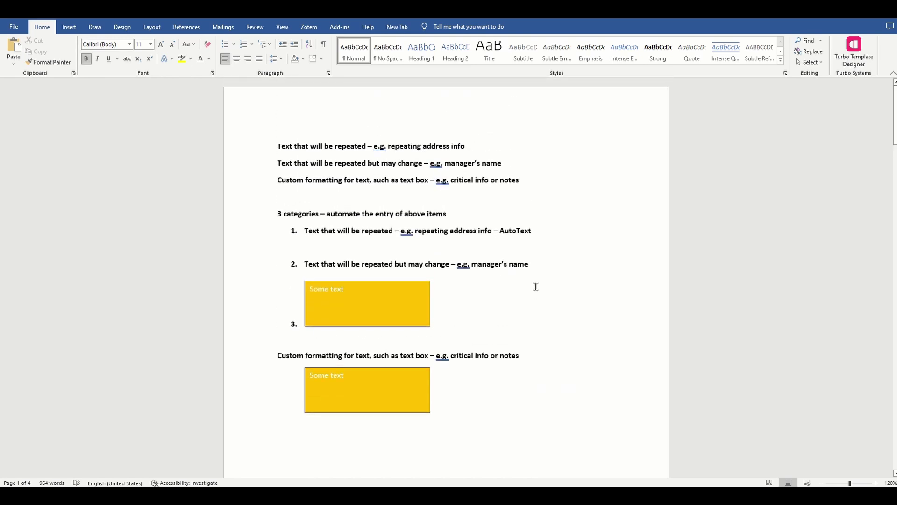